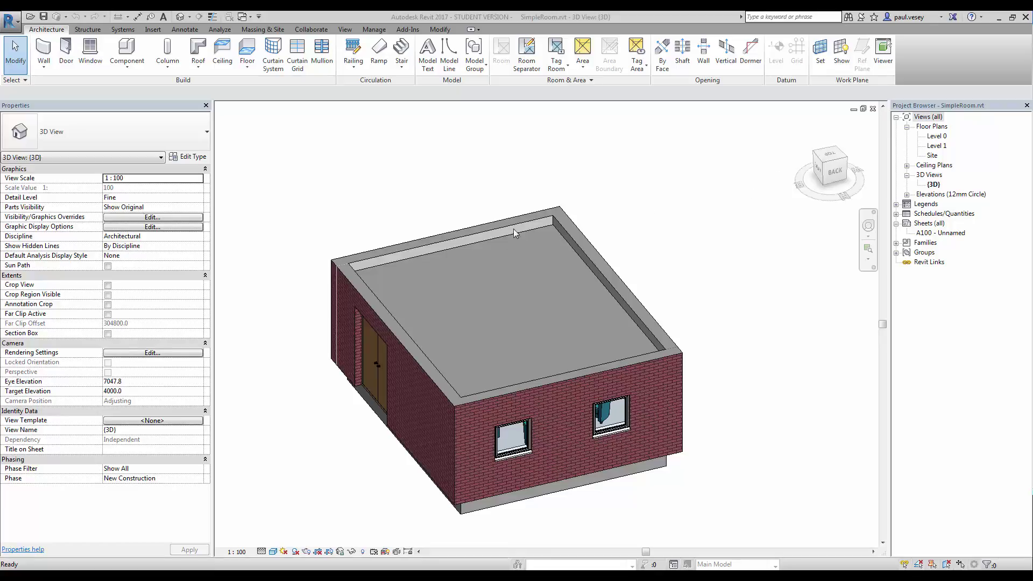
# Step: Open the Level 0 reflected ceiling plan from Ceiling Plans and pan it into view
pyautogui.doubleClick(936, 137)
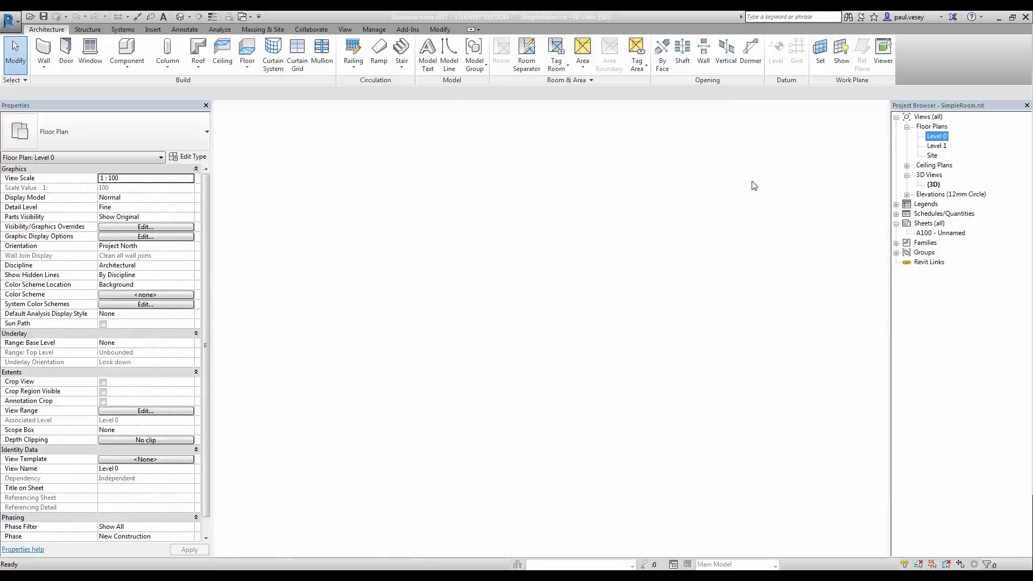
pyautogui.scroll(8, 526, 307)
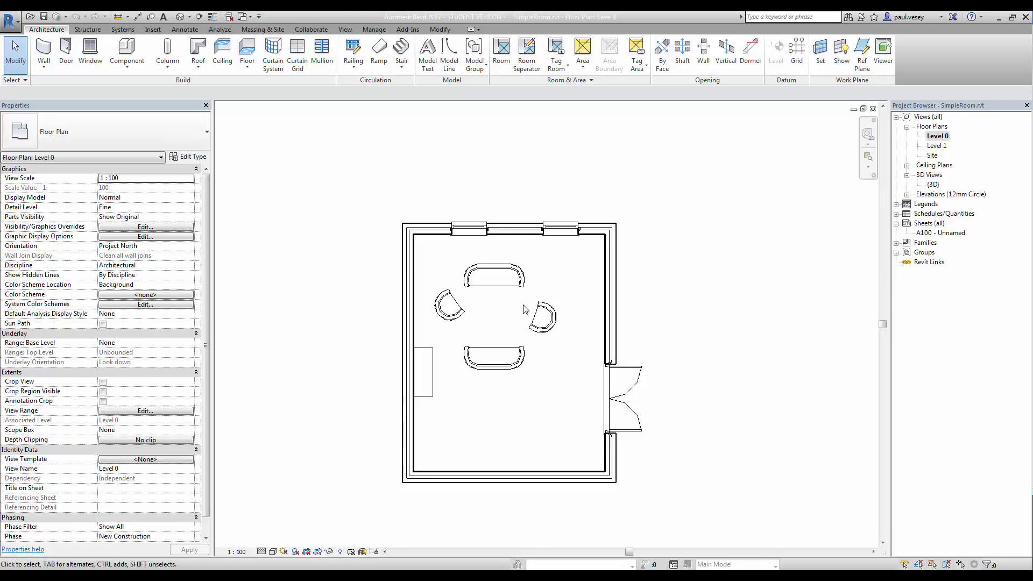
pyautogui.scroll(-3, 515, 274)
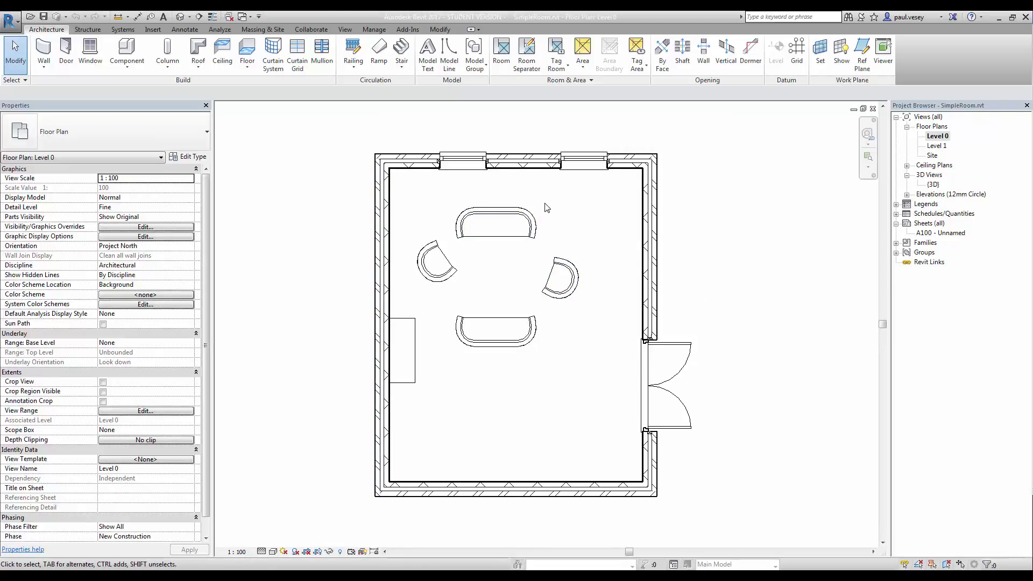
pyautogui.click(908, 165)
pyautogui.click(939, 175)
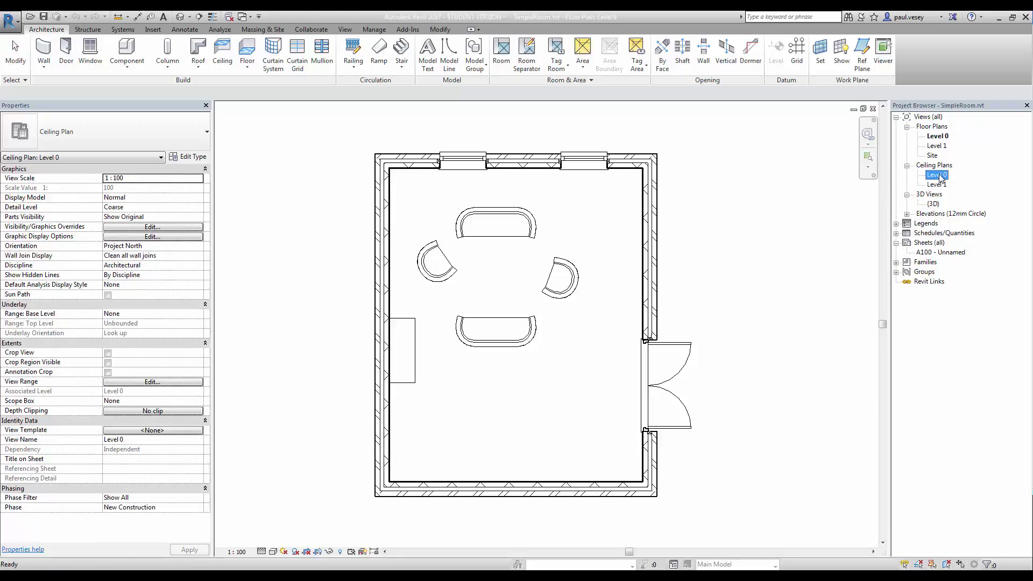
pyautogui.doubleClick(940, 176)
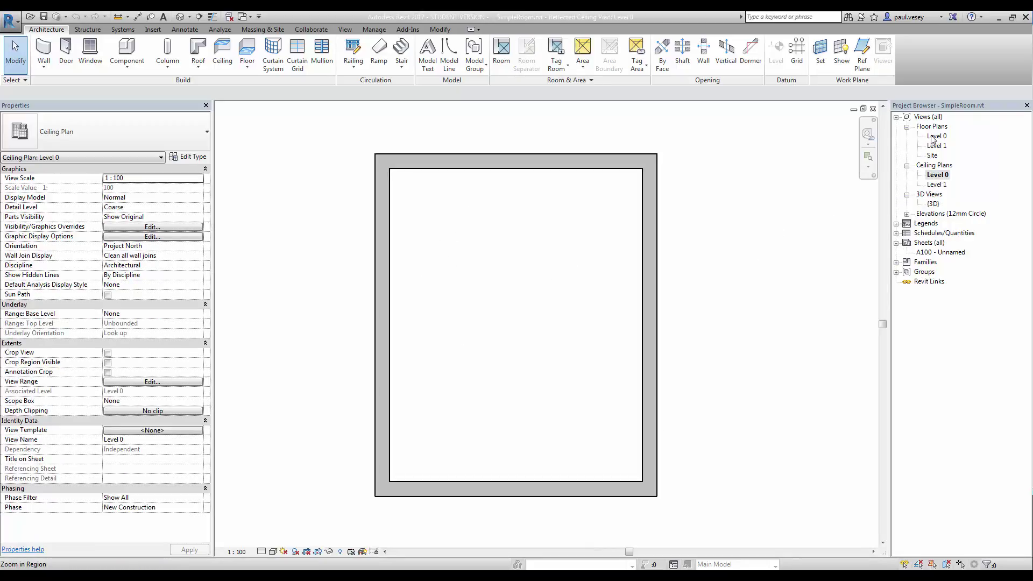
pyautogui.hotkey('ctrl', 'Tab')
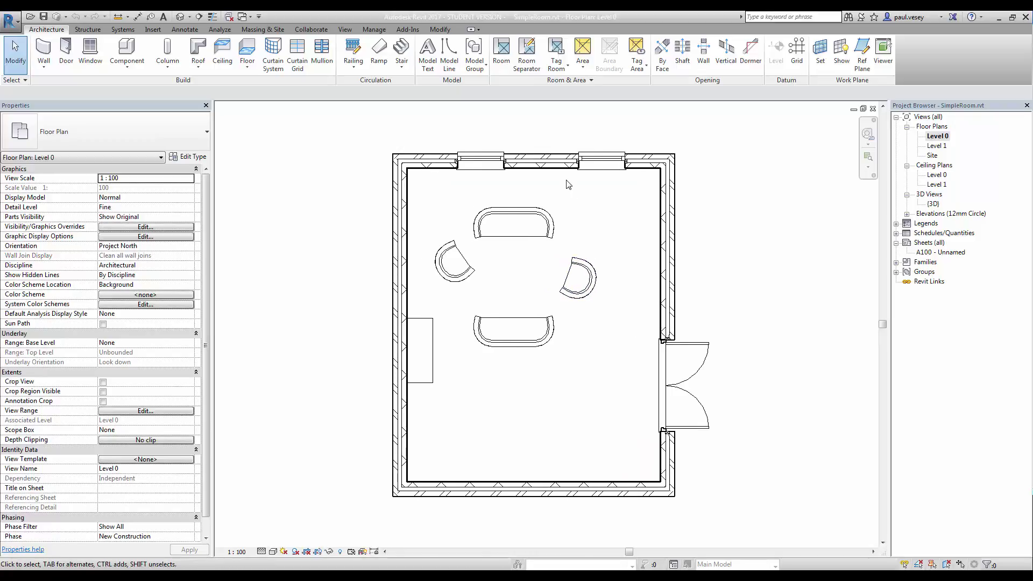
pyautogui.doubleClick(937, 175)
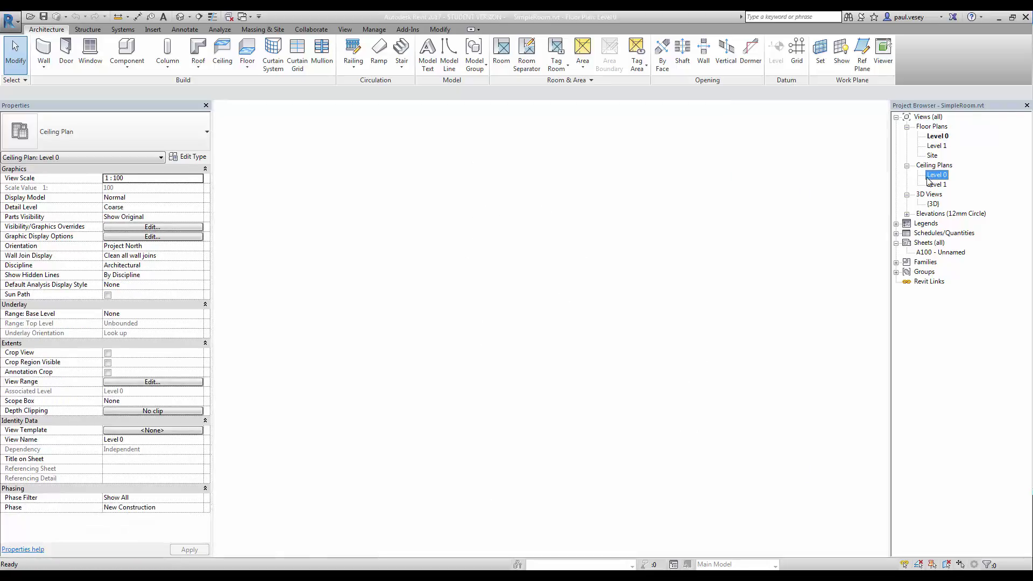
pyautogui.moveTo(563, 247); pyautogui.dragTo(578, 250, button='middle')
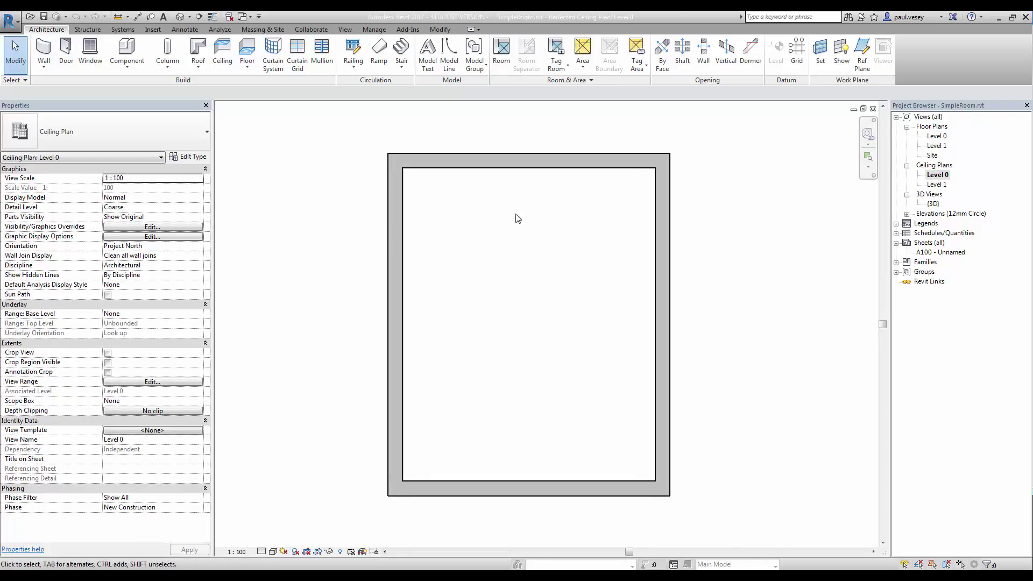
# Step: Start a Systems lighting fixture, agree to load a family, and browse to Lighting > Architectural > Internal
pyautogui.click(124, 32)
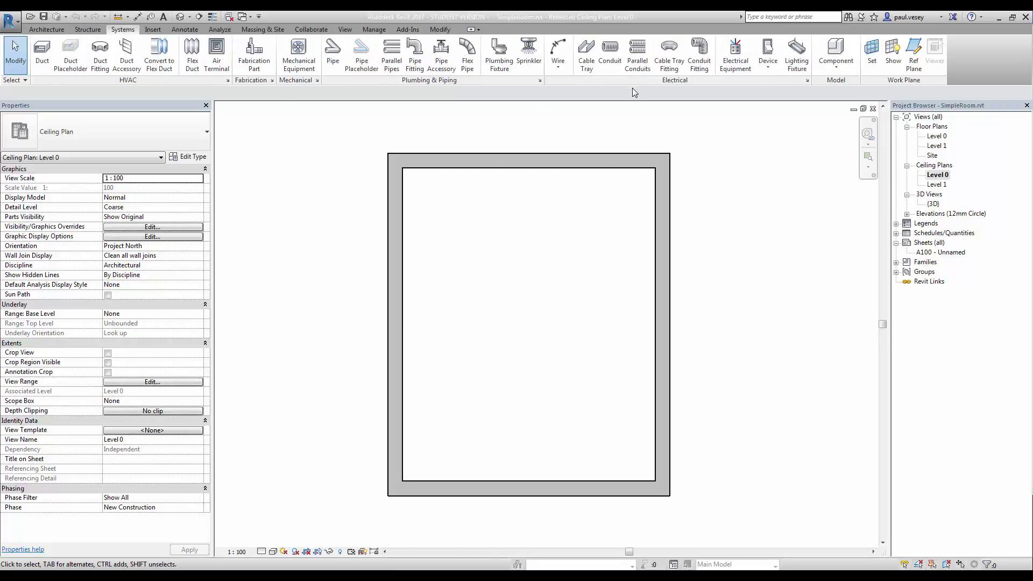
pyautogui.click(798, 64)
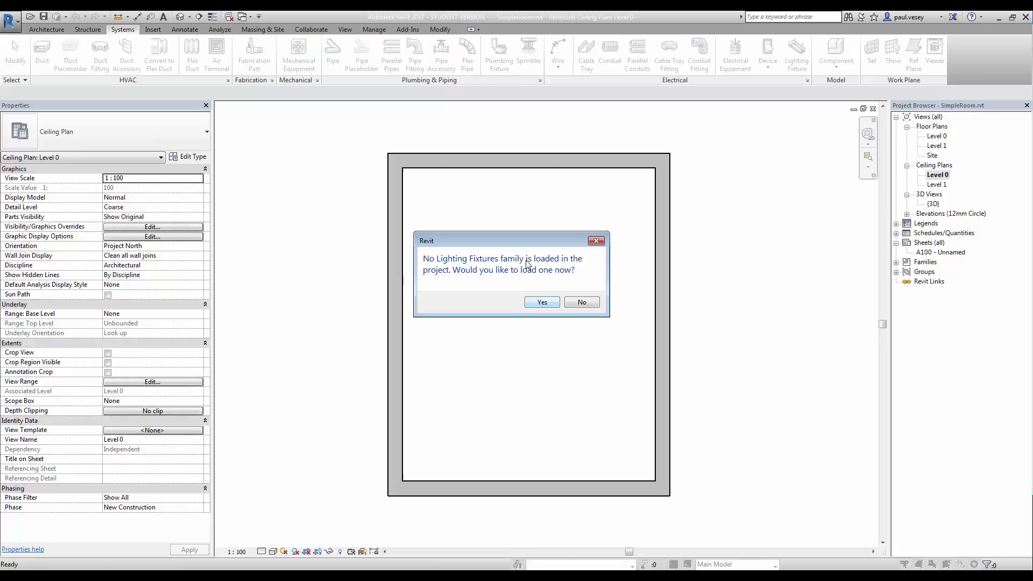
pyautogui.click(537, 302)
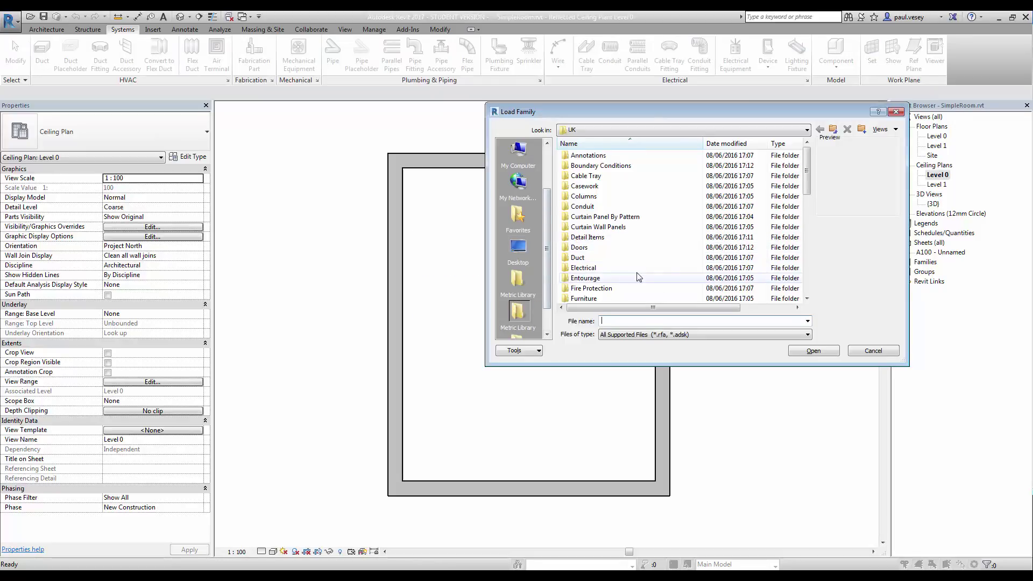
pyautogui.moveTo(805, 184); pyautogui.dragTo(804, 209)
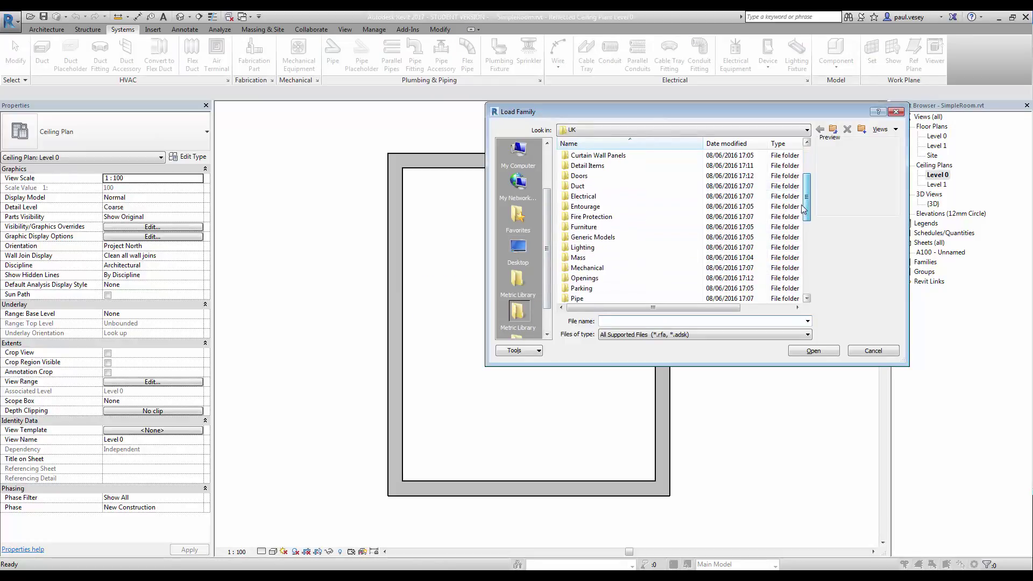
pyautogui.doubleClick(592, 249)
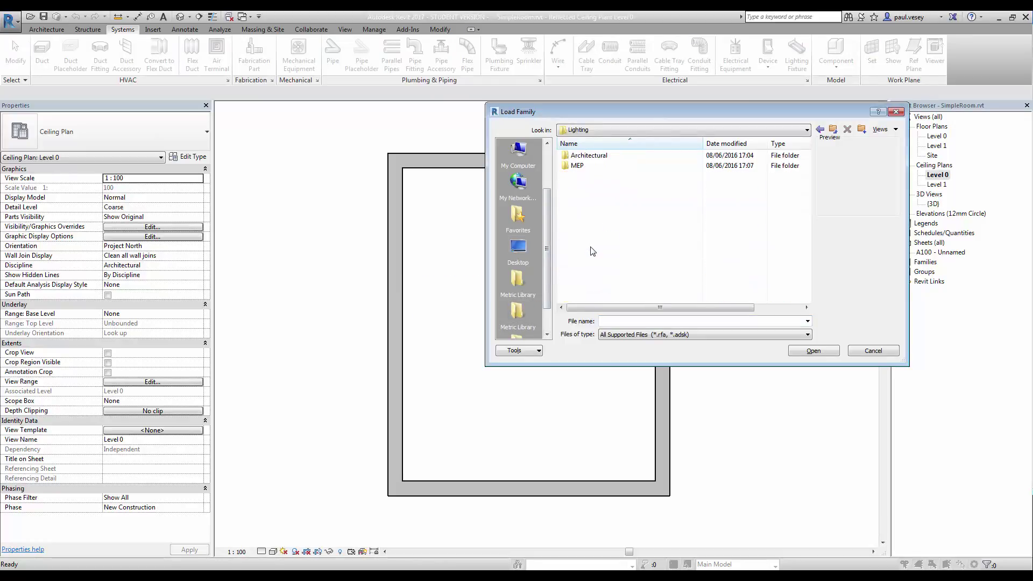
pyautogui.doubleClick(590, 156)
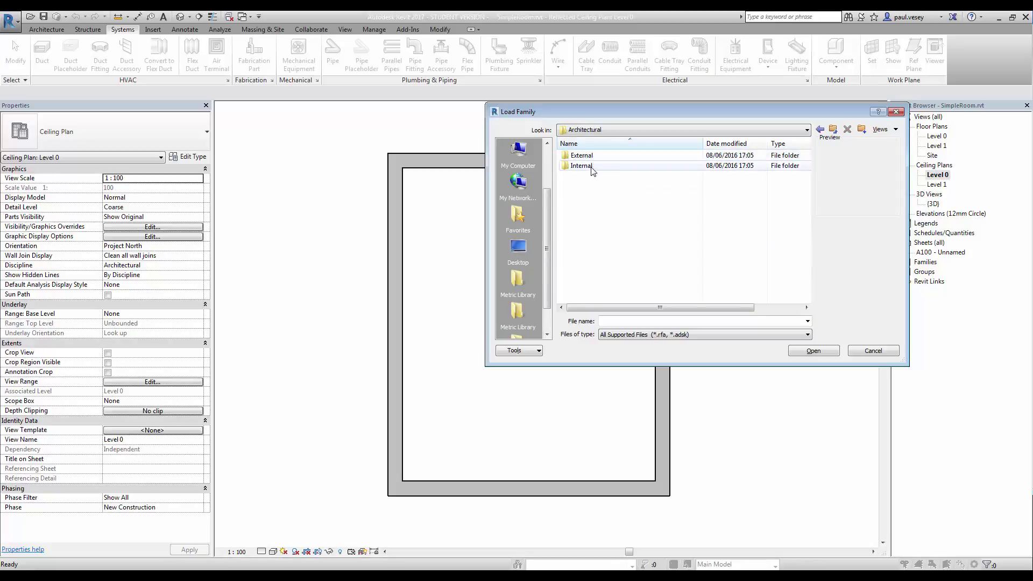
pyautogui.doubleClick(583, 166)
# Step: Compare fixture previews and load Lighting_Fixtures_Suspended_Linear_1.rfa
pyautogui.click(595, 186)
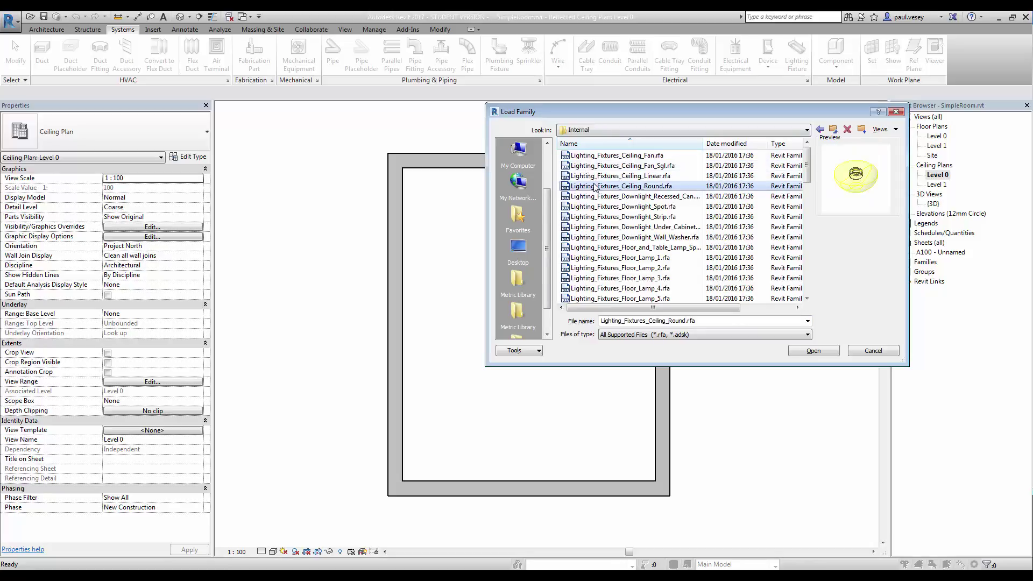
pyautogui.press('Down')
pyautogui.press('Down')
pyautogui.press('Down')
pyautogui.press('Down')
pyautogui.press('Down')
pyautogui.press('Down')
pyautogui.press('Down')
pyautogui.press('Down')
pyautogui.press('Down')
pyautogui.press('Down')
pyautogui.press('Down')
pyautogui.press('Down')
pyautogui.press('Down')
pyautogui.press('Down')
pyautogui.press('Down')
pyautogui.press('Down')
pyautogui.press('Down')
pyautogui.press('Down')
pyautogui.press('Down')
pyautogui.press('Down')
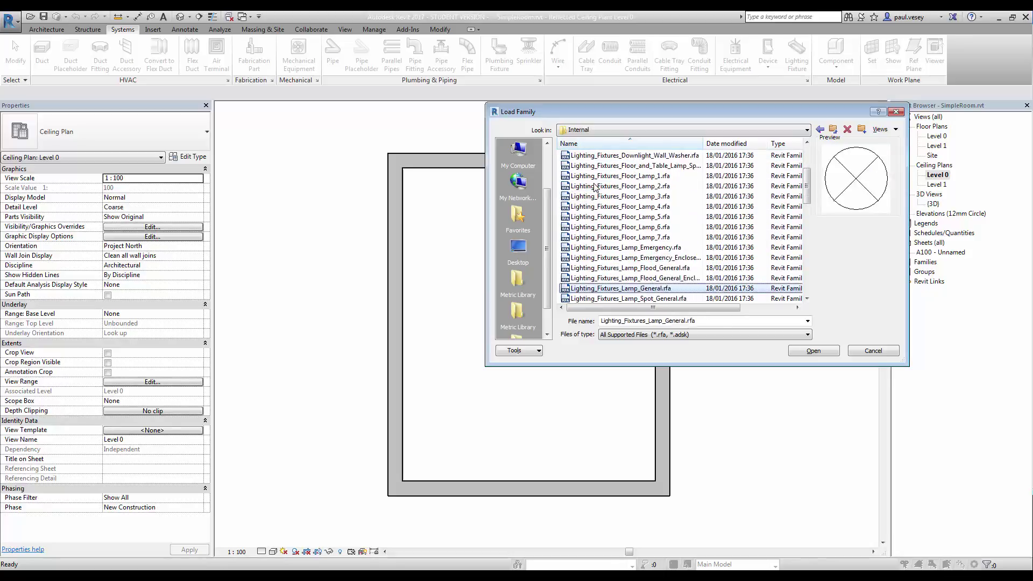
pyautogui.press('Down')
pyautogui.press('Down')
pyautogui.press('Down')
pyautogui.press('Down')
pyautogui.press('Down')
pyautogui.press('Down')
pyautogui.press('Down')
pyautogui.press('Down')
pyautogui.press('Down')
pyautogui.press('Down')
pyautogui.press('Down')
pyautogui.press('Down')
pyautogui.press('Down')
pyautogui.press('Down')
pyautogui.press('Down')
pyautogui.press('Down')
pyautogui.press('Down')
pyautogui.press('Down')
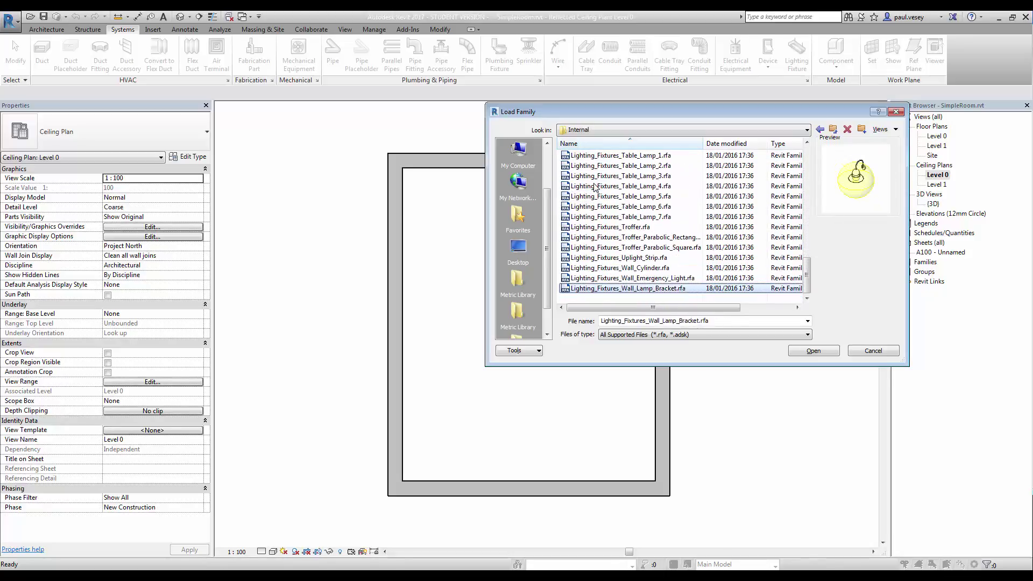
pyautogui.press('Up')
pyautogui.press('Up')
pyautogui.press('Up')
pyautogui.press('Up')
pyautogui.press('Up')
pyautogui.press('Up')
pyautogui.press('Up')
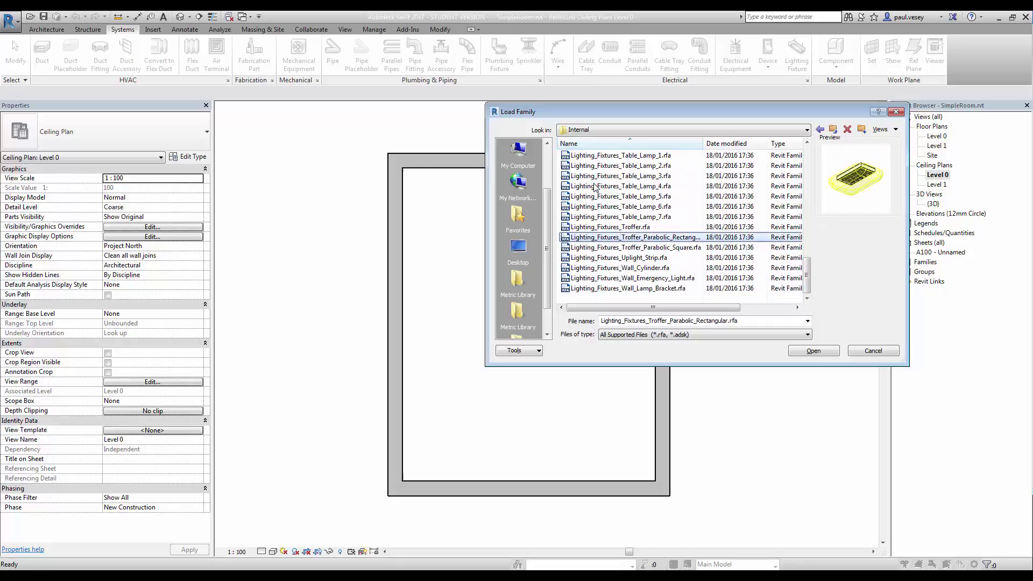
pyautogui.press('Down')
pyautogui.press('Down')
pyautogui.press('Up')
pyautogui.press('Up')
pyautogui.press('Up')
pyautogui.press('Up')
pyautogui.press('Up')
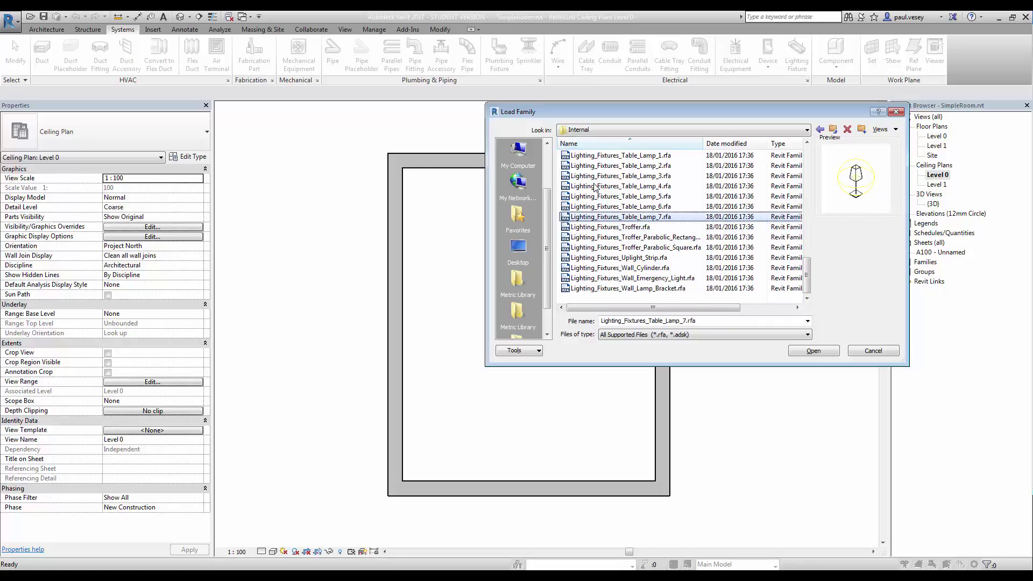
pyautogui.press('Up')
pyautogui.press('Up')
pyautogui.press('Up')
pyautogui.press('Up')
pyautogui.press('Up')
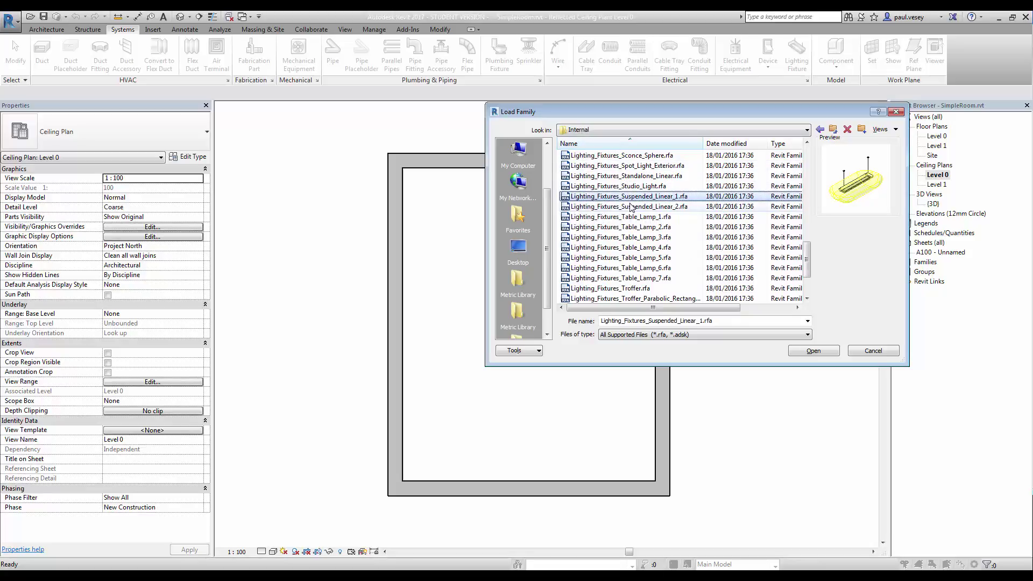
pyautogui.press('Down')
pyautogui.press('Up')
pyautogui.press('Down')
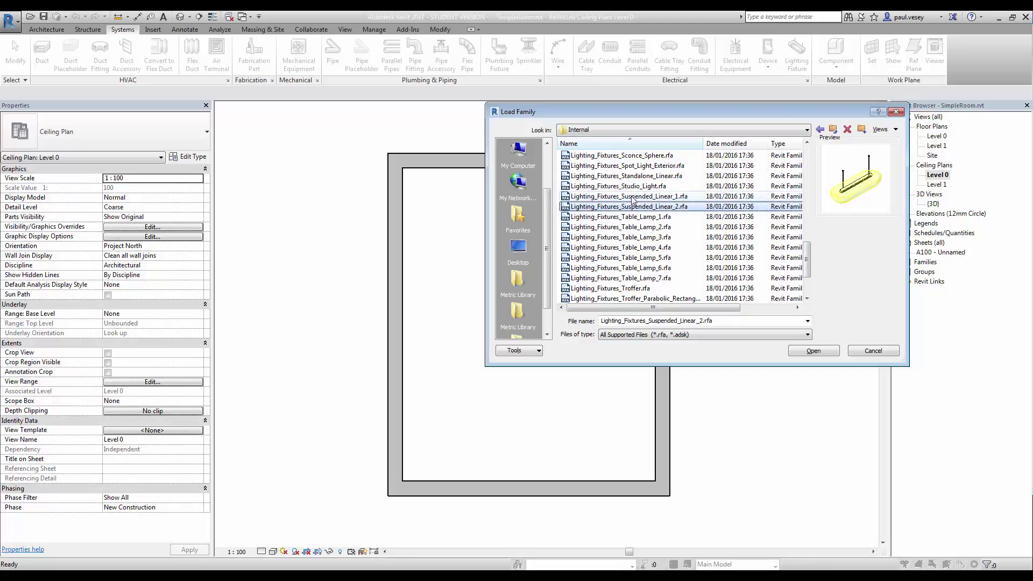
pyautogui.press('Up')
pyautogui.press('Return')
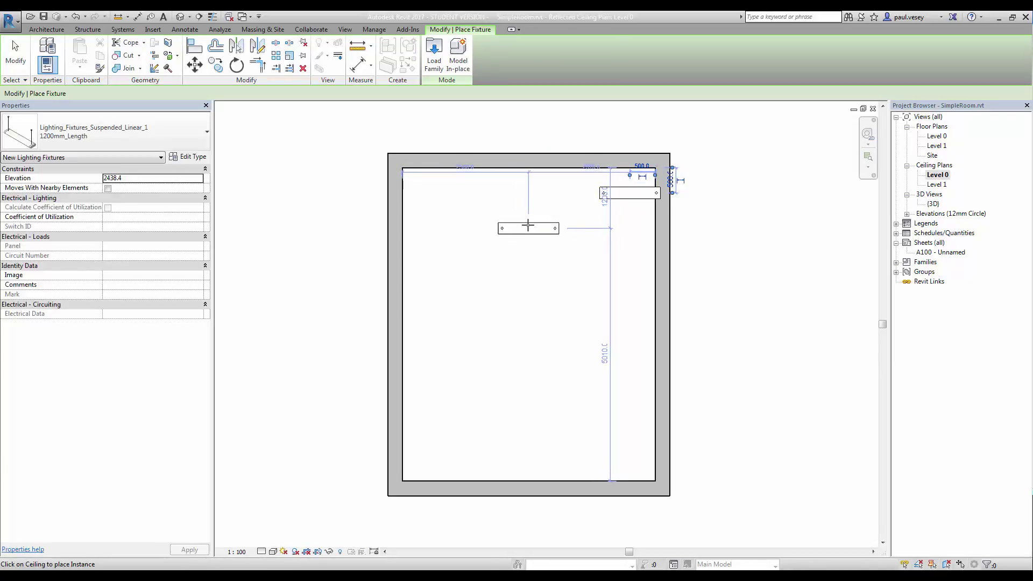
# Step: Place a suspended linear fixture near the top of the ceiling, then cancel further placement
pyautogui.click(528, 229)
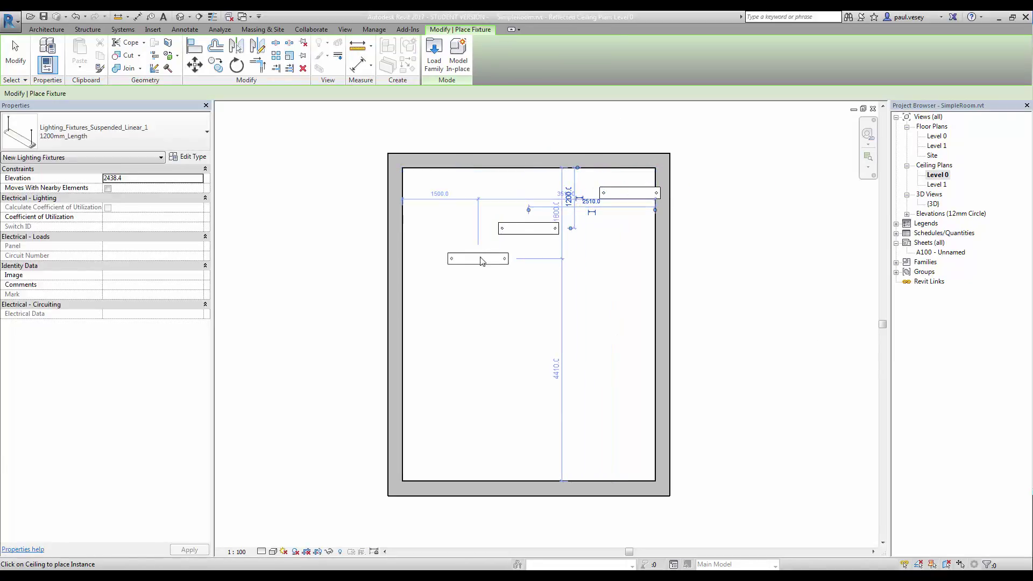
pyautogui.rightClick(487, 260)
pyautogui.press('Escape')
pyautogui.rightClick(492, 264)
pyautogui.click(514, 273)
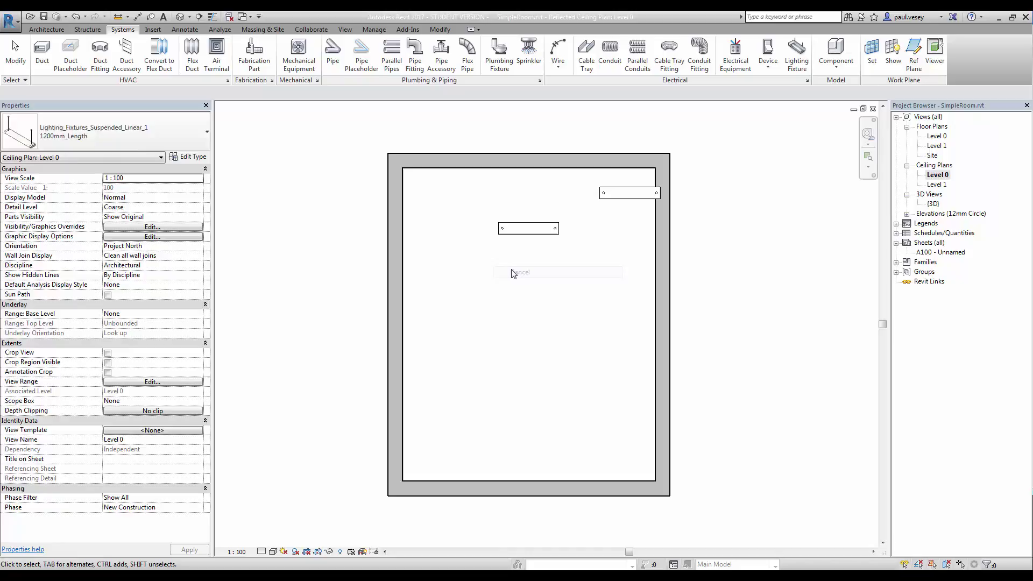
# Step: Delete the upper-right corner fixture and select the remaining one
pyautogui.click(622, 195)
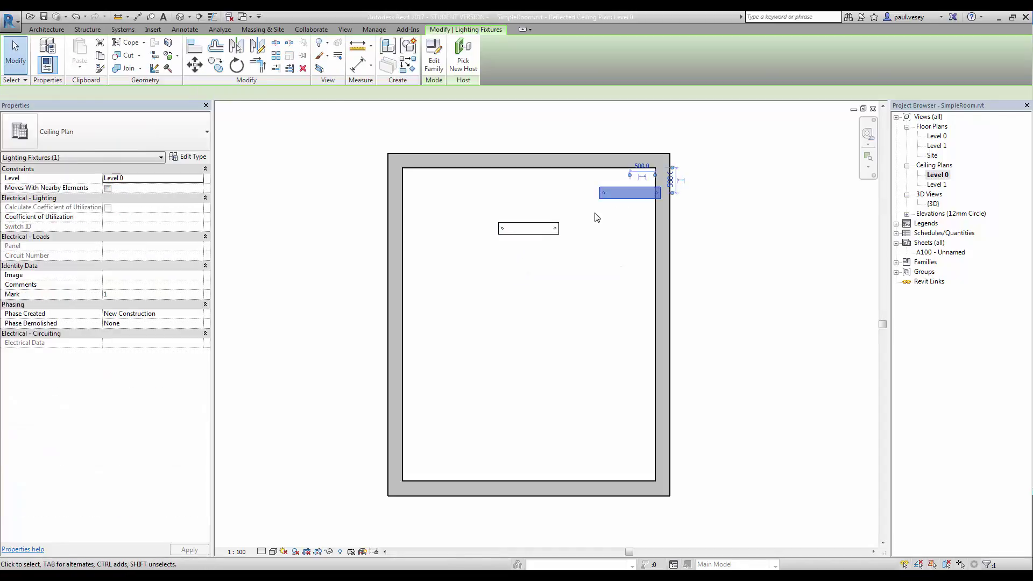
pyautogui.press('Delete')
pyautogui.click(547, 232)
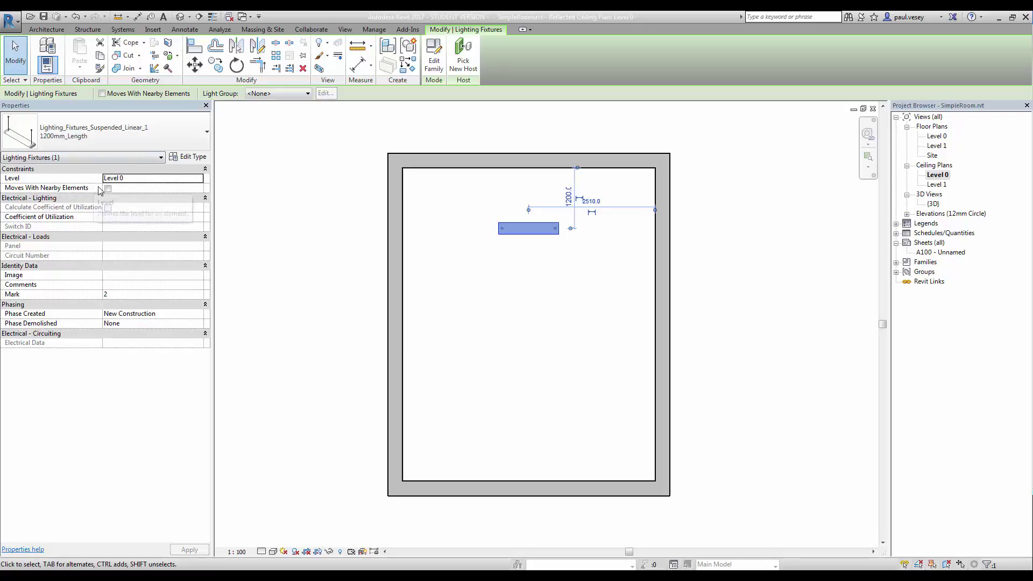
pyautogui.click(189, 158)
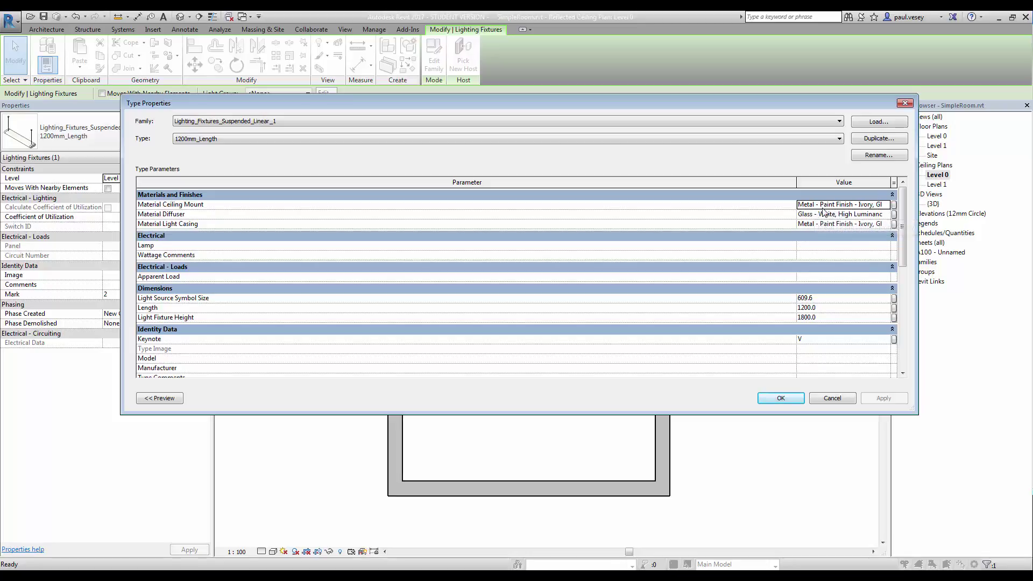
pyautogui.scroll(-6, 898, 251)
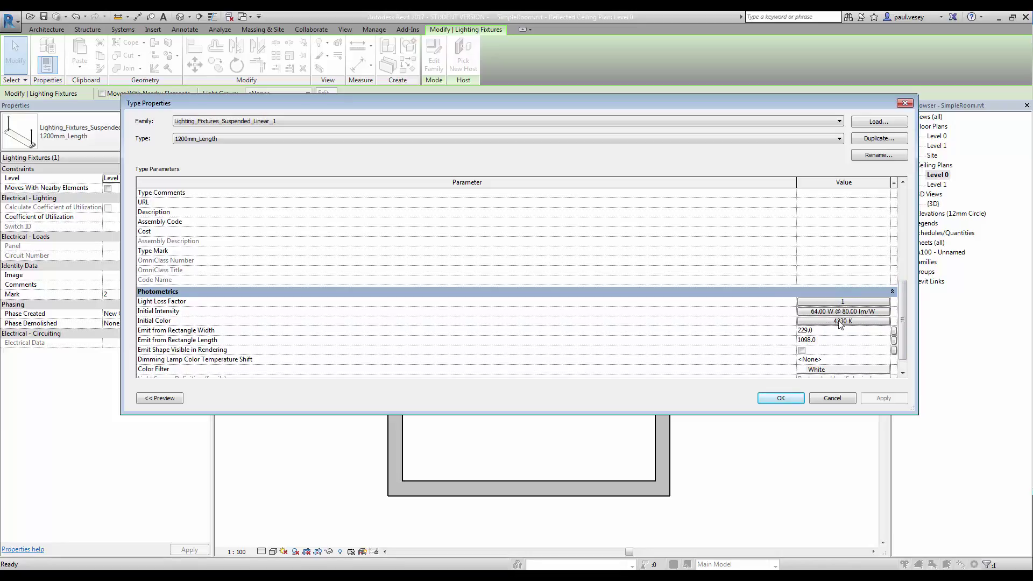
pyautogui.scroll(6, 902, 343)
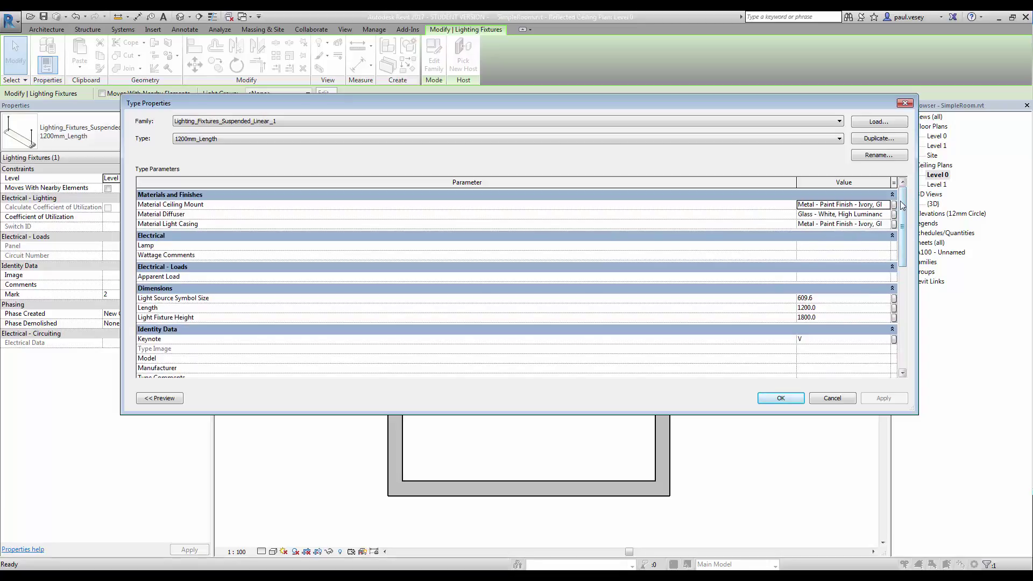
pyautogui.scroll(-6, 901, 215)
pyautogui.scroll(6, 902, 308)
pyautogui.click(906, 103)
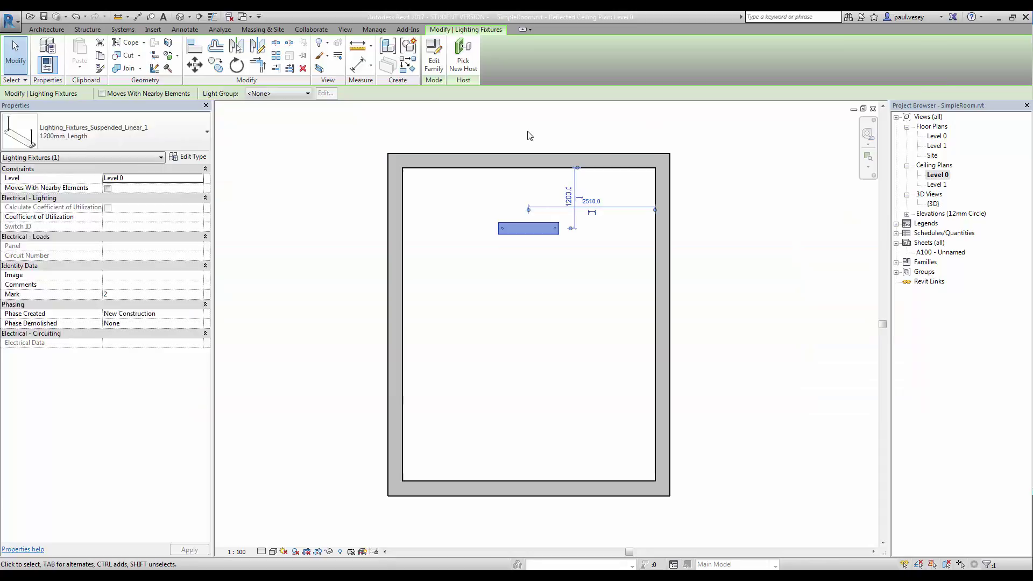
# Step: Check the existing lighting fixture by selecting it, then clear the selection
pyautogui.click(527, 135)
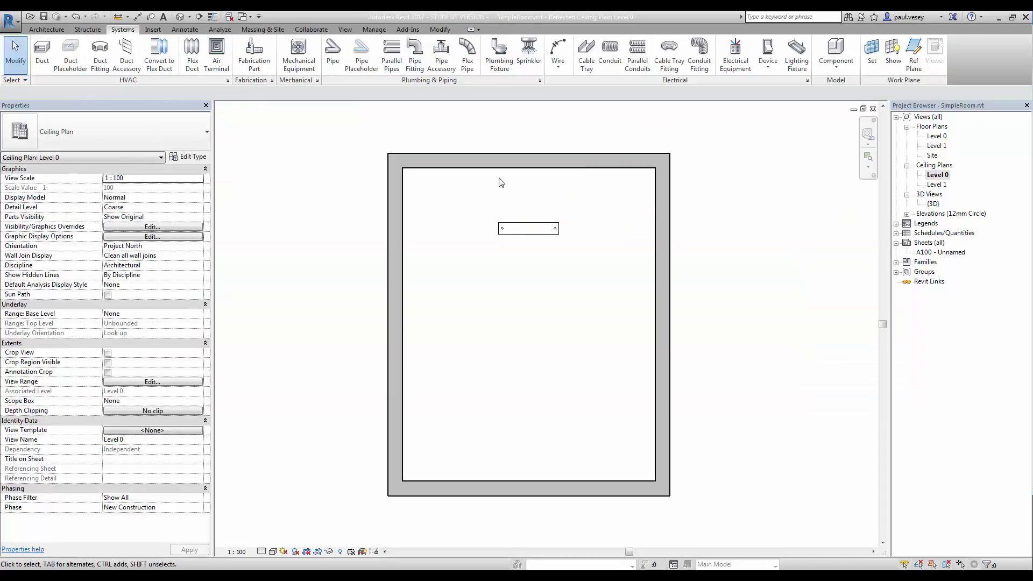
pyautogui.click(526, 236)
pyautogui.press('Escape')
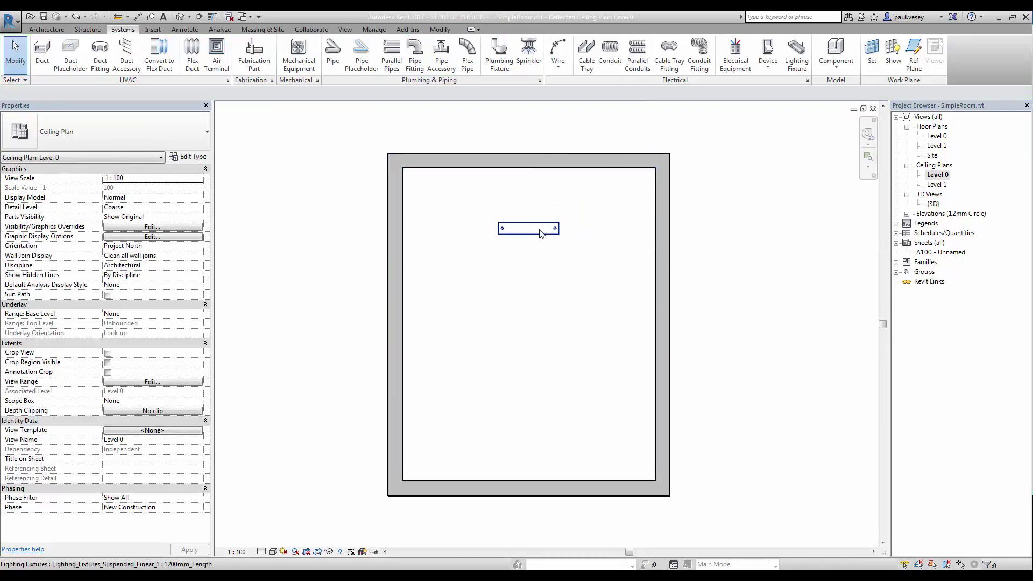
pyautogui.click(526, 238)
pyautogui.press('Escape')
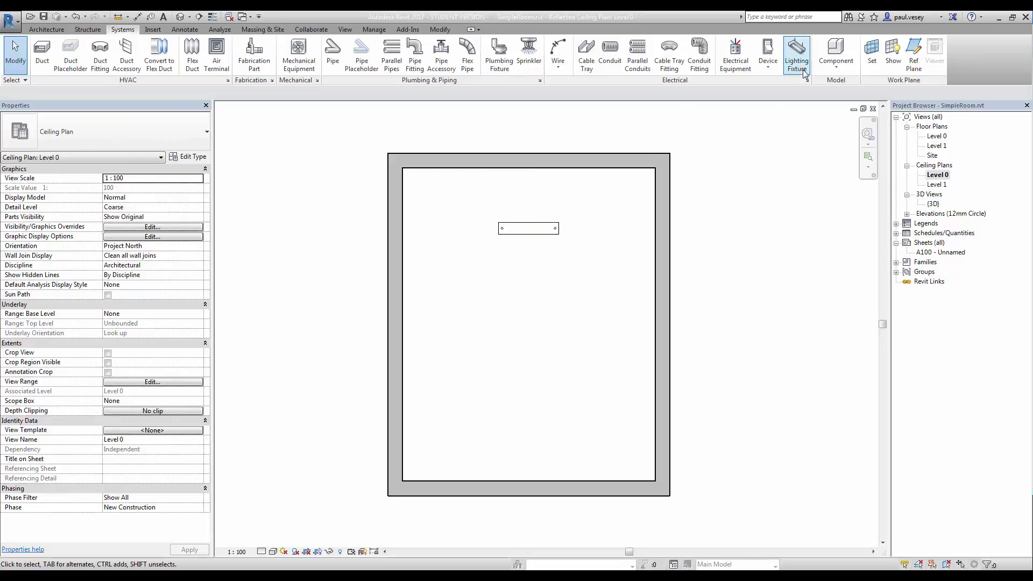
# Step: Load the Pendant Light - Linear - 1 Lamp family from Lighting > MEP > Internal
pyautogui.click(802, 66)
pyautogui.click(433, 57)
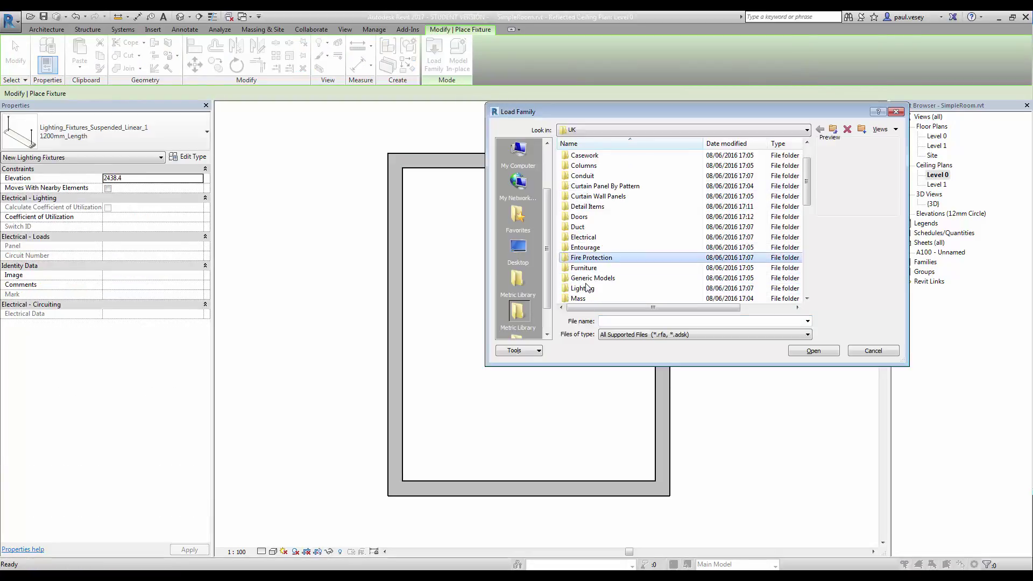
pyautogui.scroll(-1, 584, 289)
pyautogui.doubleClick(584, 289)
pyautogui.doubleClick(577, 167)
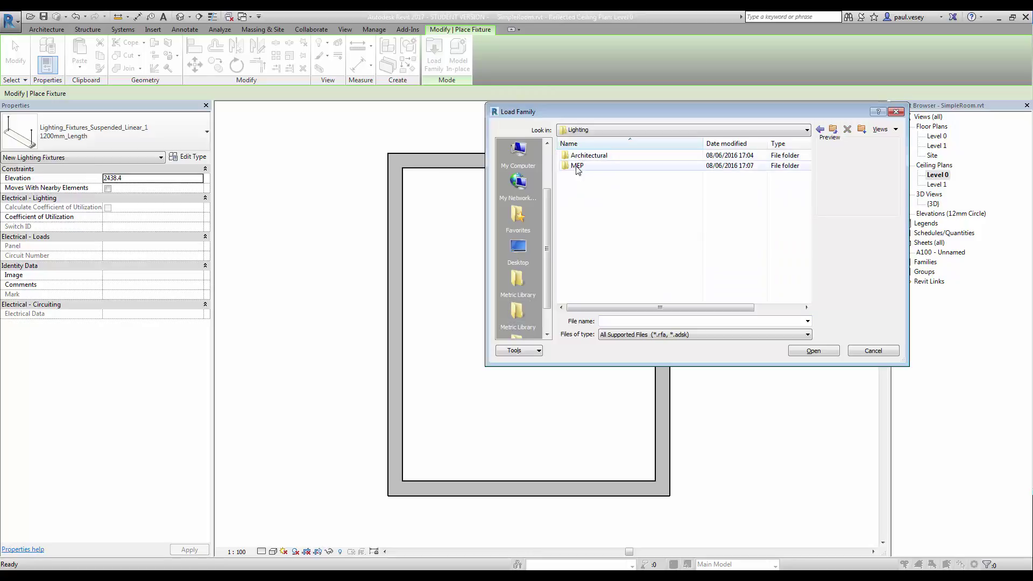
pyautogui.doubleClick(576, 167)
pyautogui.click(592, 184)
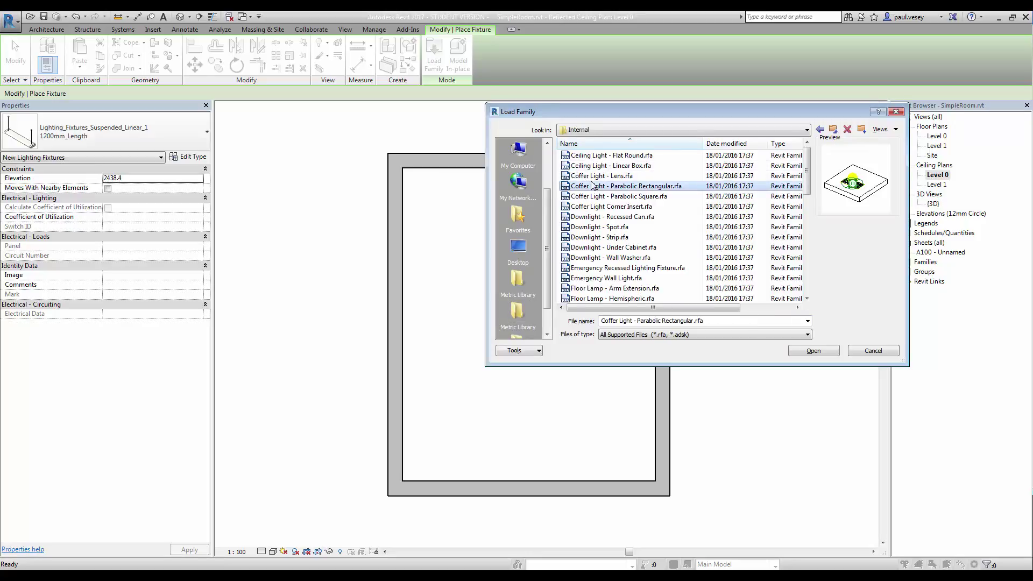
pyautogui.press('Down')
pyautogui.press('Down')
pyautogui.press('Down')
pyautogui.press('Down')
pyautogui.press('Down')
pyautogui.press('Down')
pyautogui.press('Down')
pyautogui.press('Down')
pyautogui.press('Down')
pyautogui.press('Down')
pyautogui.press('Down')
pyautogui.press('Down')
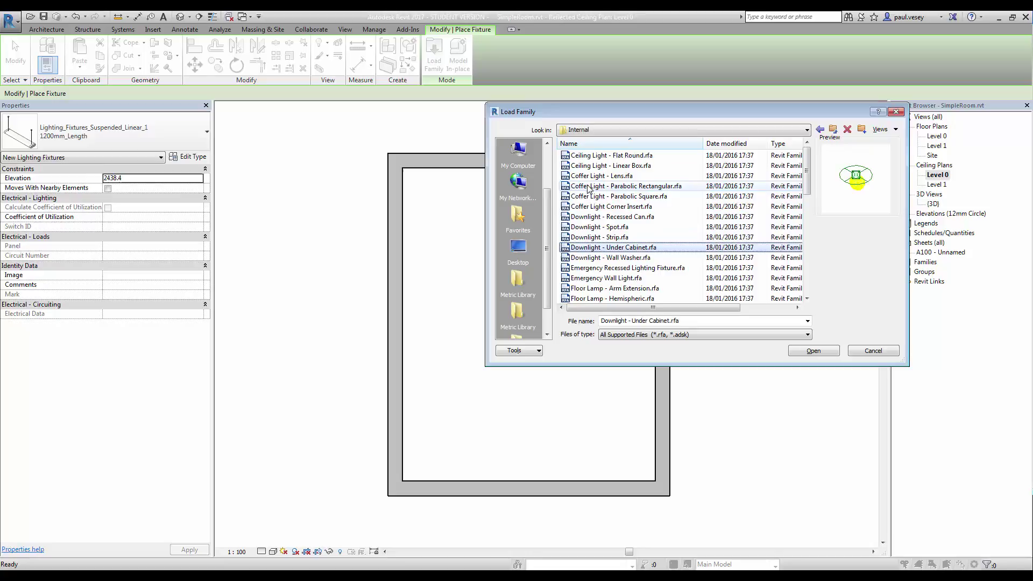
pyautogui.press('Down')
pyautogui.press('Down')
pyautogui.press('Down')
pyautogui.press('Down')
pyautogui.press('Down')
pyautogui.press('Down')
pyautogui.press('Down')
pyautogui.press('Down')
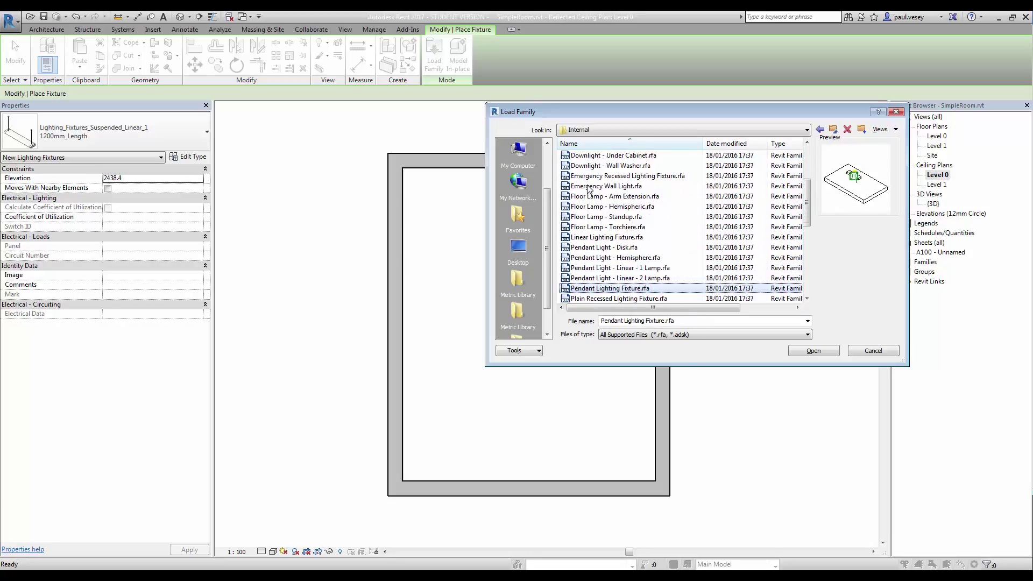
pyautogui.press('Up')
pyautogui.press('Up')
pyautogui.press('Up')
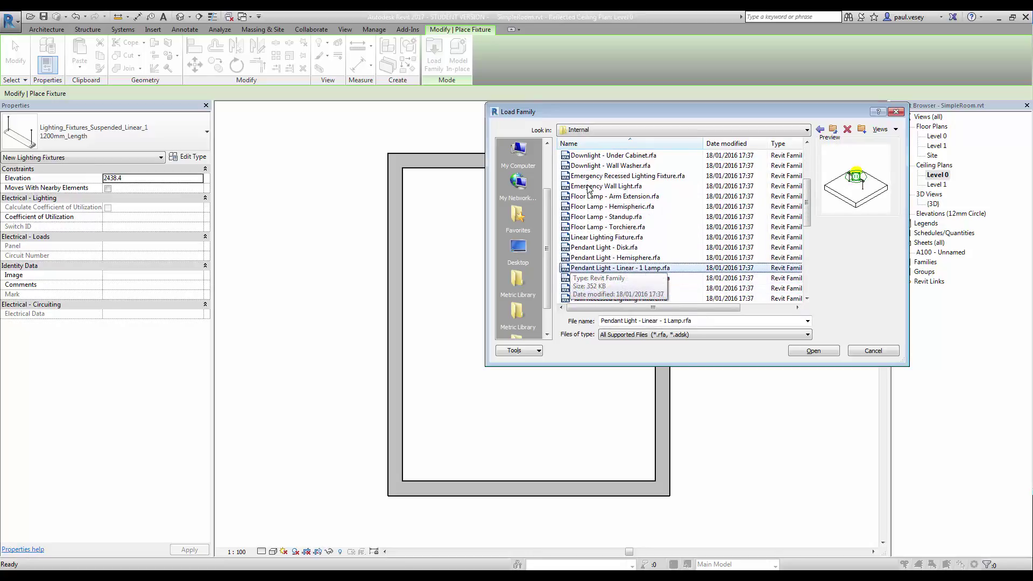
pyautogui.doubleClick(633, 271)
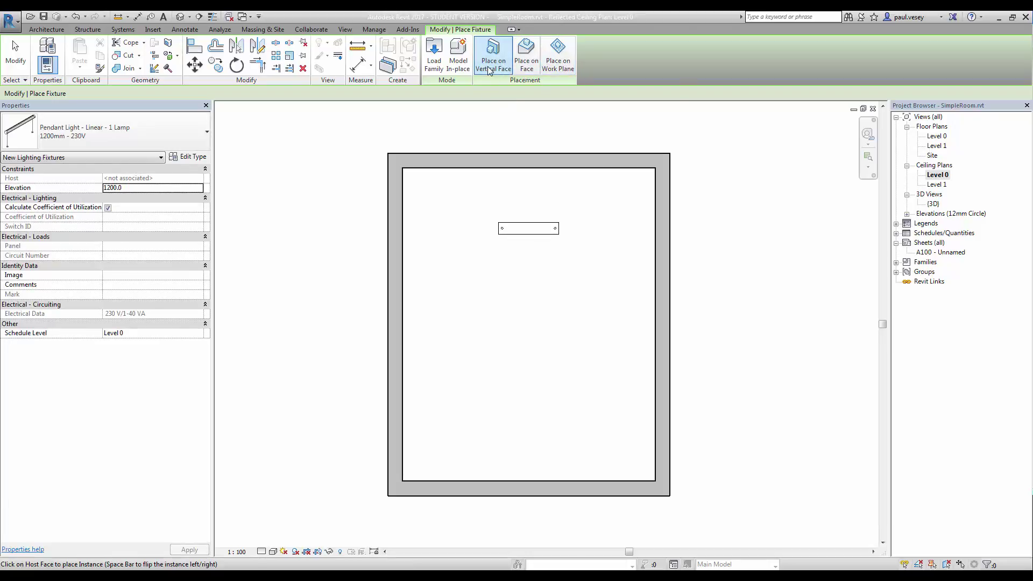
# Step: Place the pendant light on the ceiling face below the existing fixture, then end placement
pyautogui.click(525, 64)
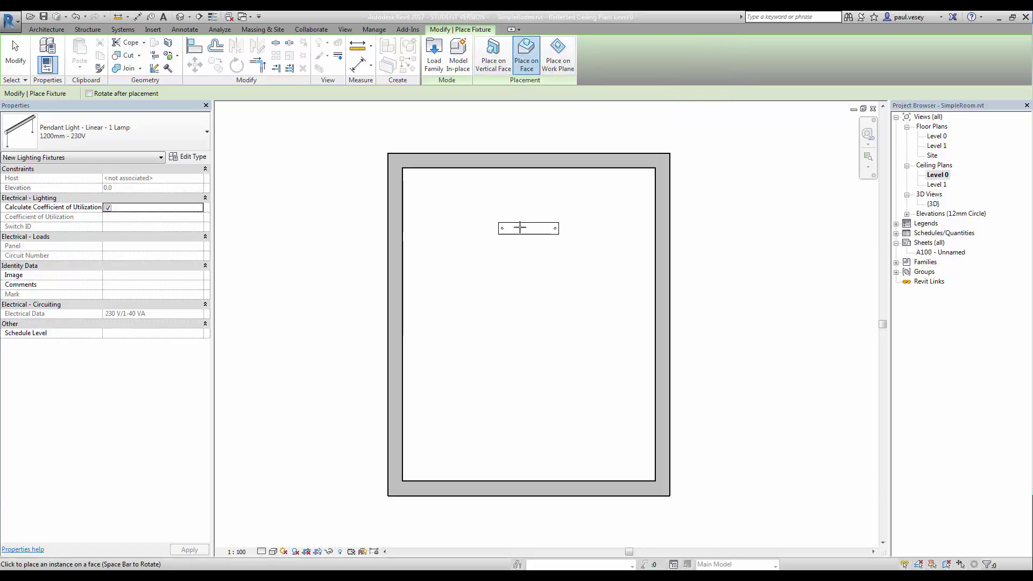
pyautogui.click(529, 289)
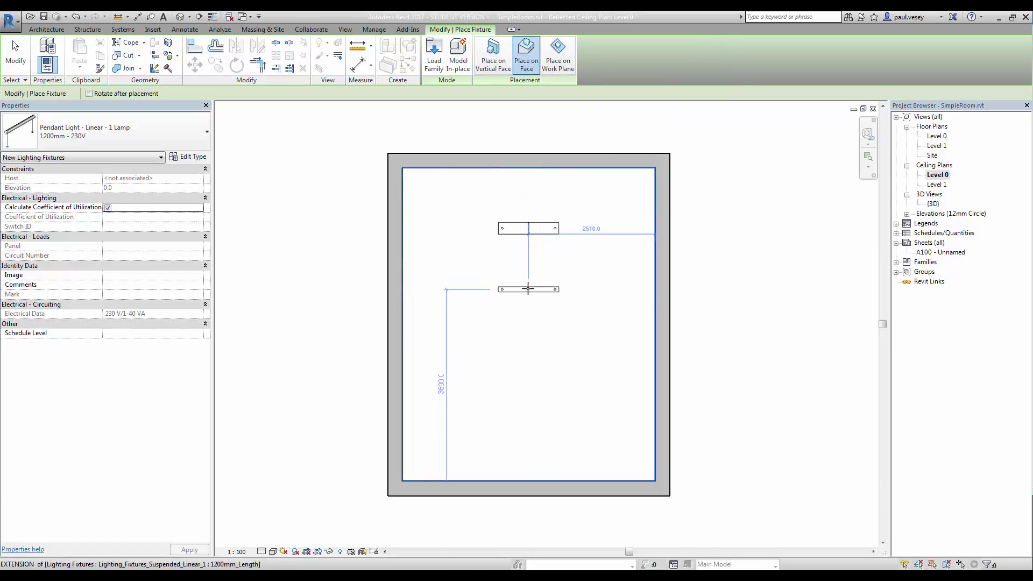
pyautogui.rightClick(473, 320)
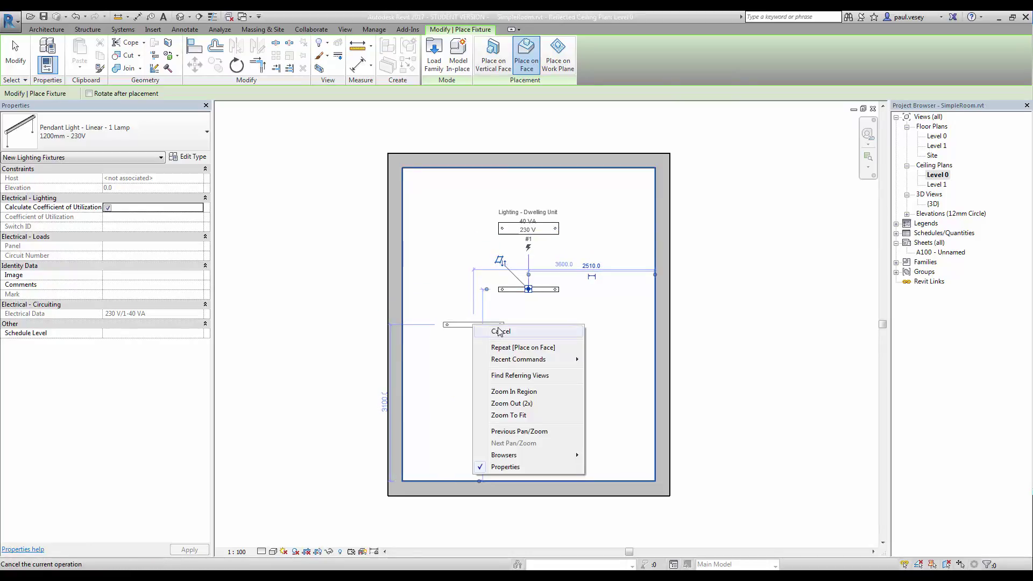
pyautogui.click(492, 331)
pyautogui.rightClick(464, 269)
pyautogui.click(485, 277)
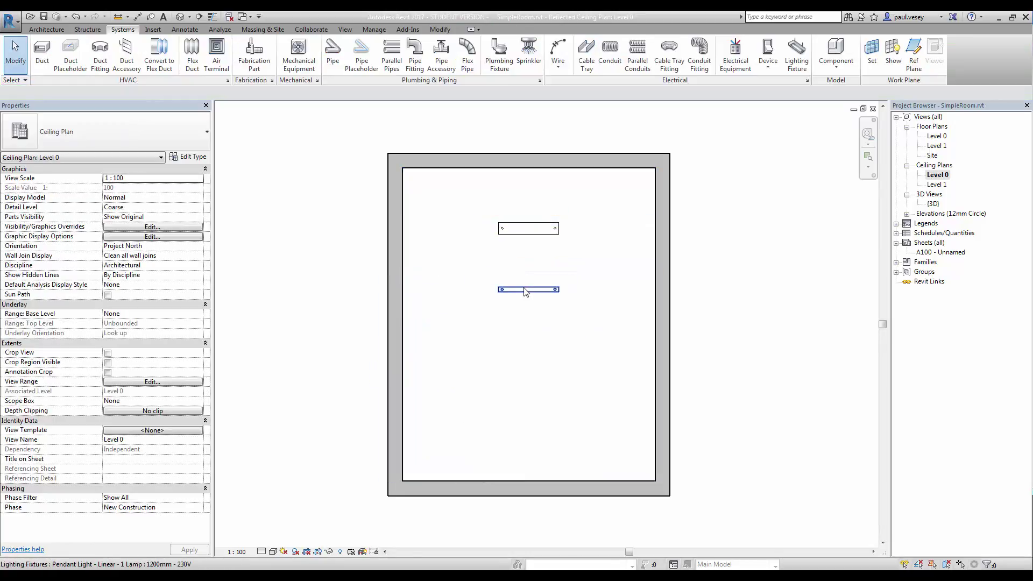
# Step: Move the pendant light down until it sits 2600.0 from the bottom wall
pyautogui.click(527, 289)
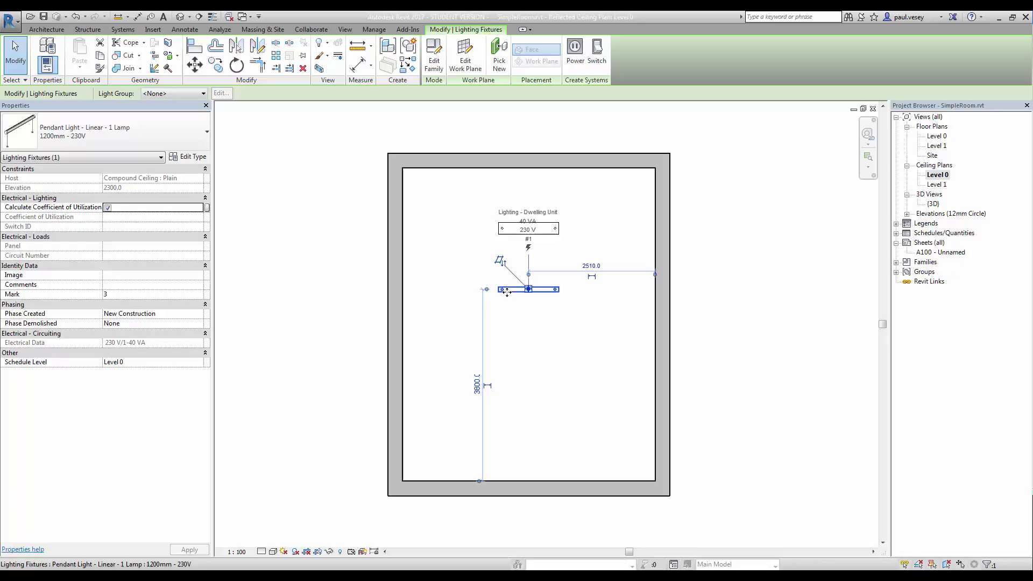
pyautogui.moveTo(510, 293); pyautogui.dragTo(511, 355)
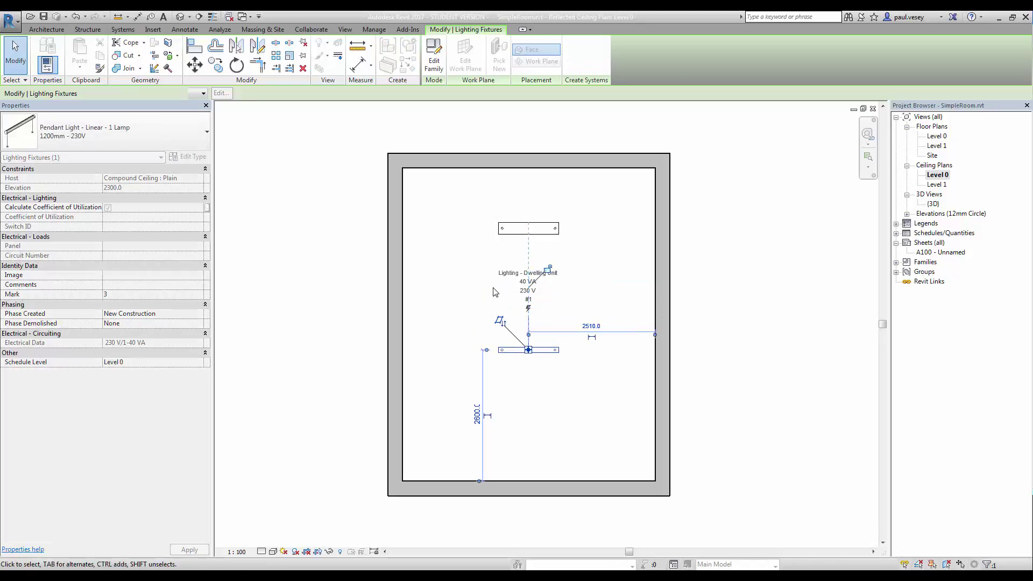
pyautogui.scroll(3, 547, 303)
pyautogui.scroll(1, 548, 305)
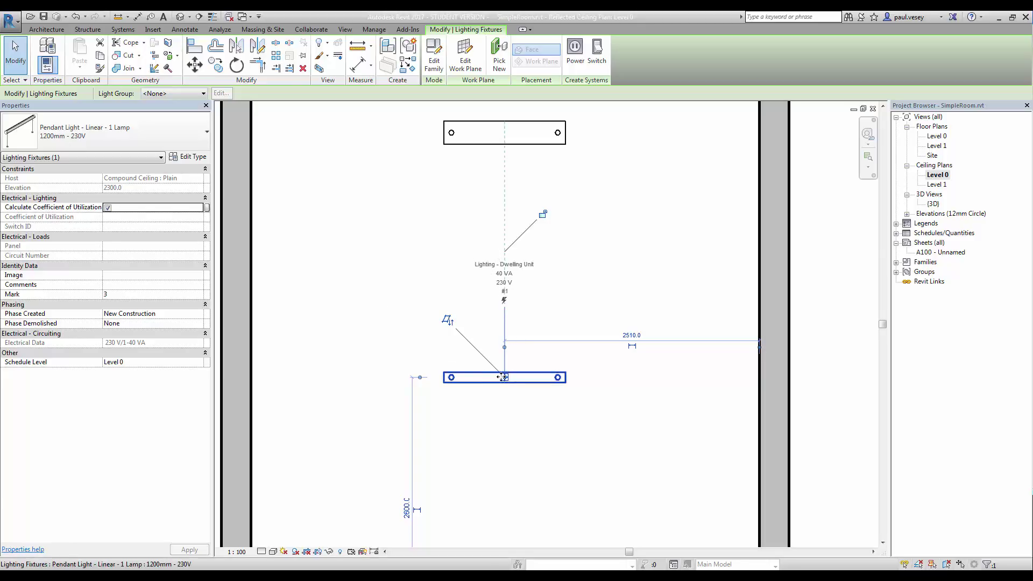
pyautogui.click(295, 344)
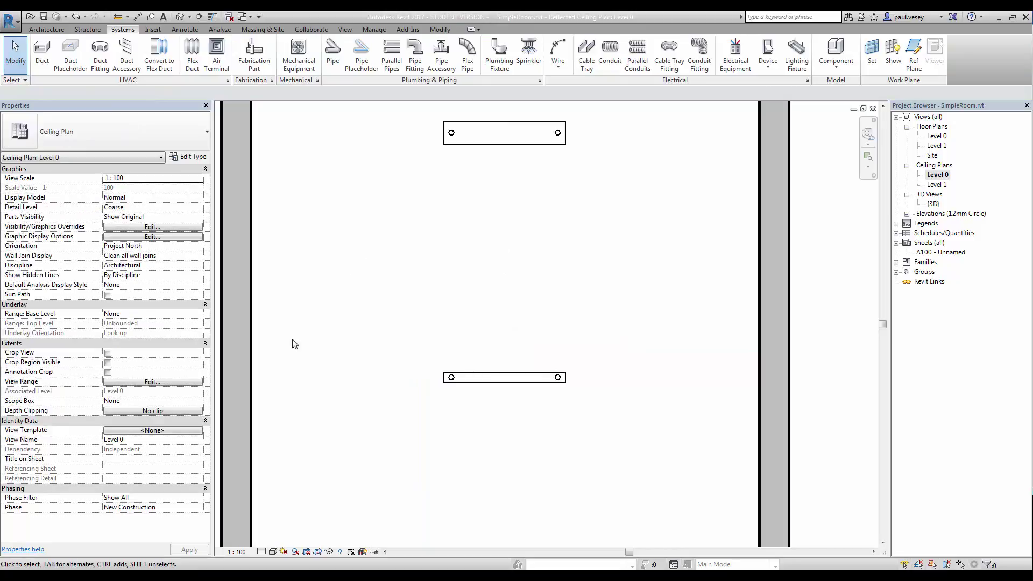
pyautogui.click(445, 374)
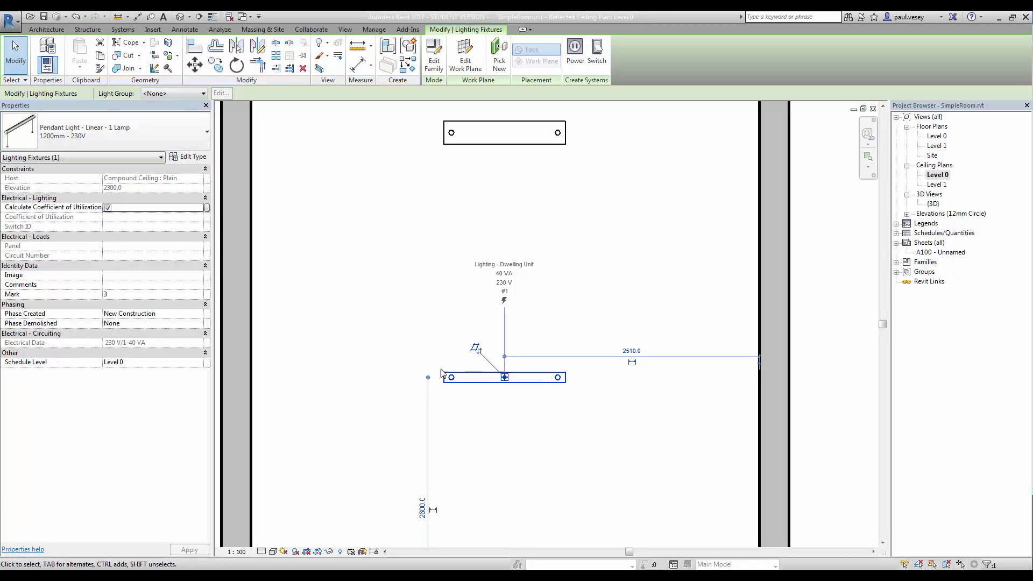
pyautogui.scroll(-1, 410, 342)
pyautogui.click(460, 185)
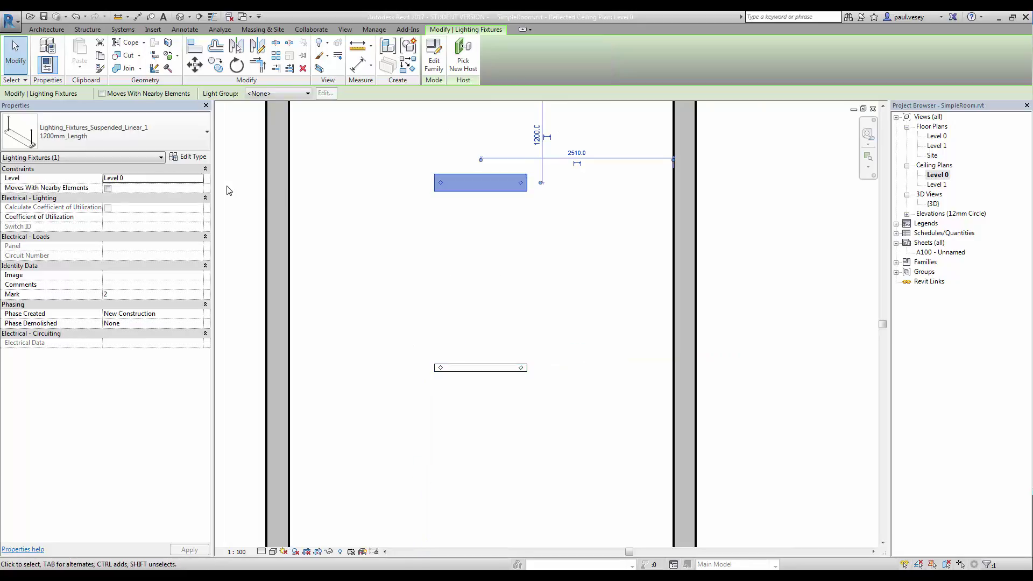
pyautogui.click(473, 368)
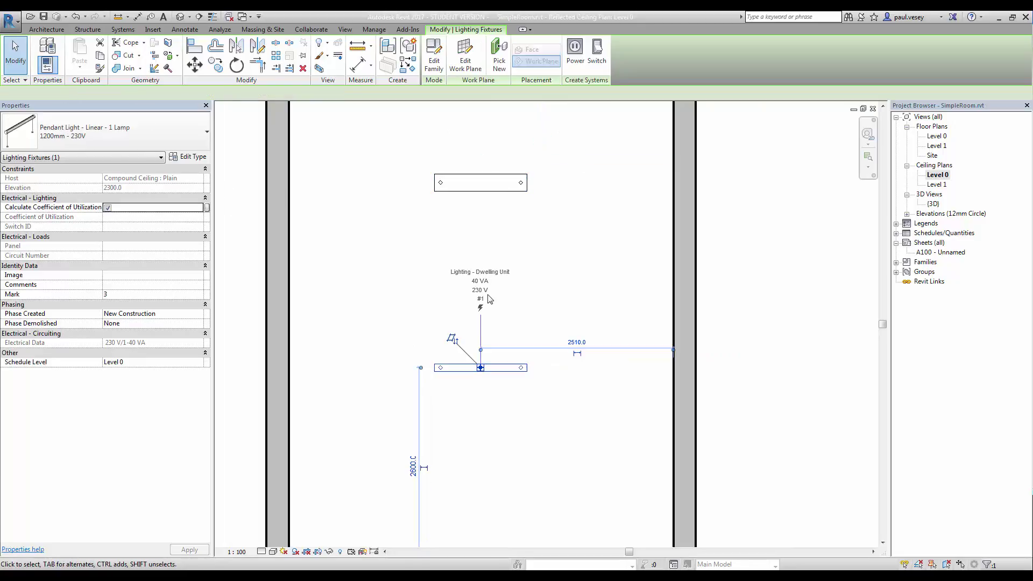
pyautogui.moveTo(532, 257); pyautogui.dragTo(532, 277, button='middle')
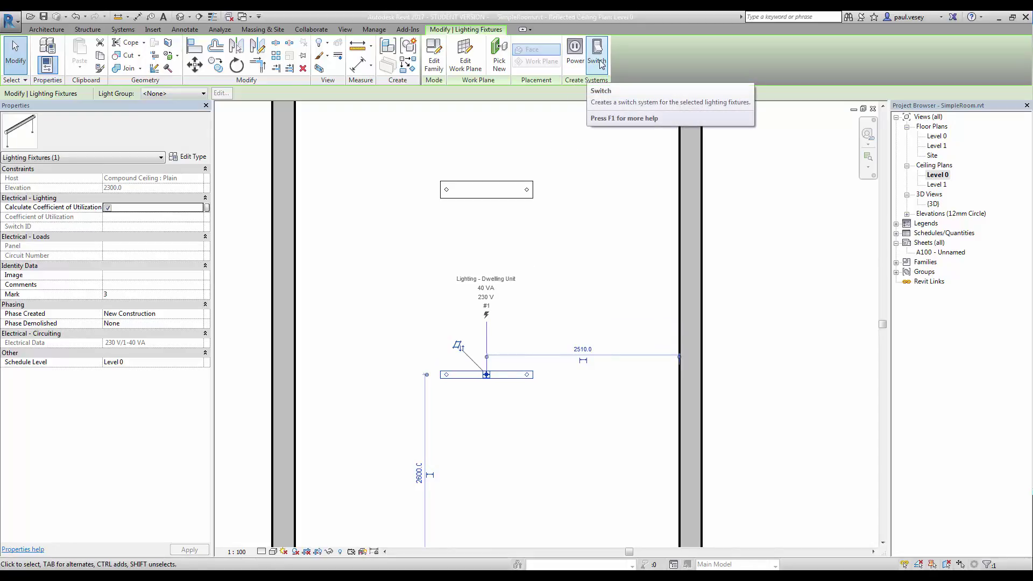
pyautogui.click(506, 194)
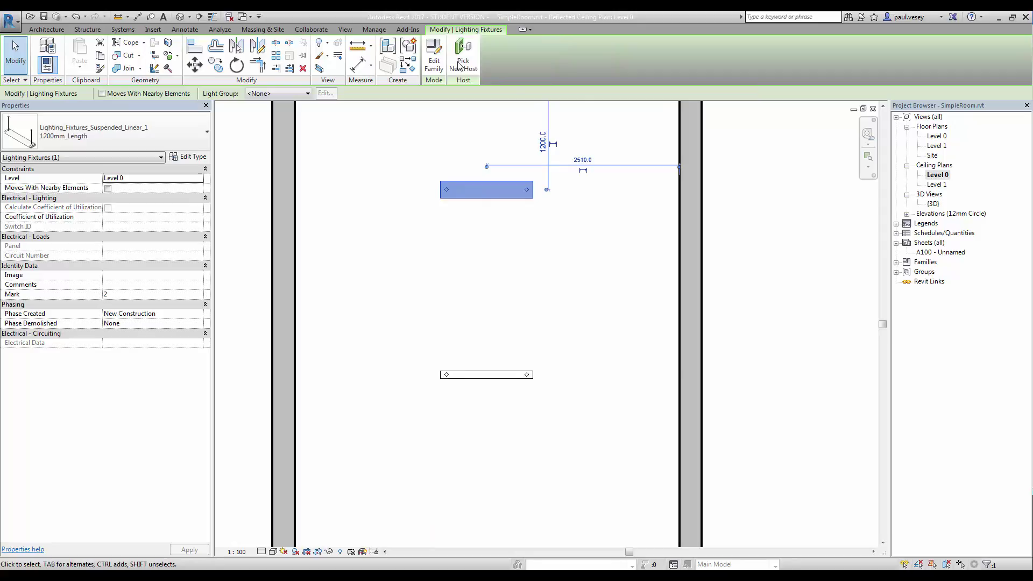
pyautogui.click(487, 375)
pyautogui.click(545, 291)
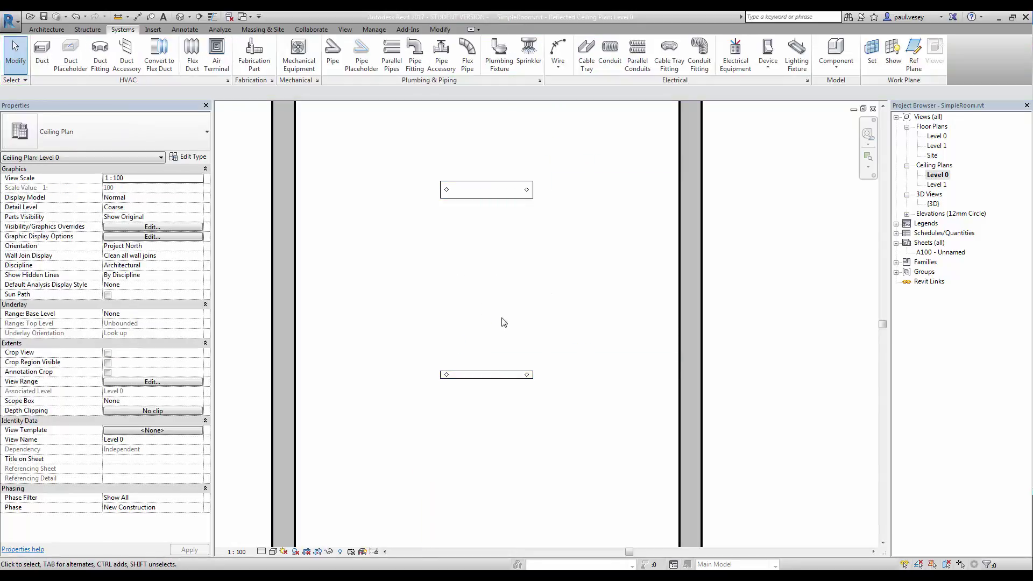
pyautogui.moveTo(523, 291); pyautogui.dragTo(509, 320, button='middle')
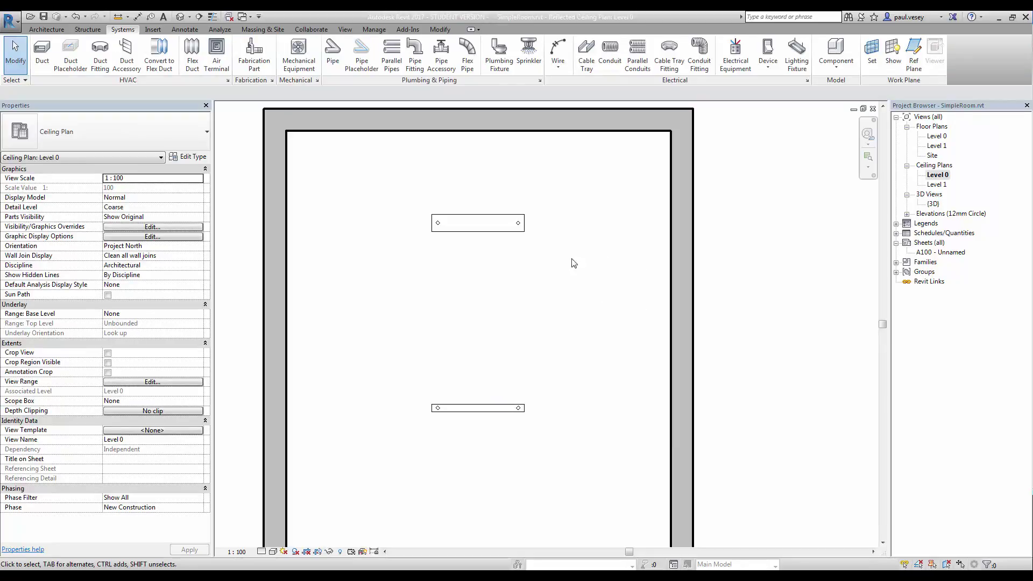
# Step: Open the Level 0 floor plan and set its view discipline to Electrical
pyautogui.doubleClick(937, 135)
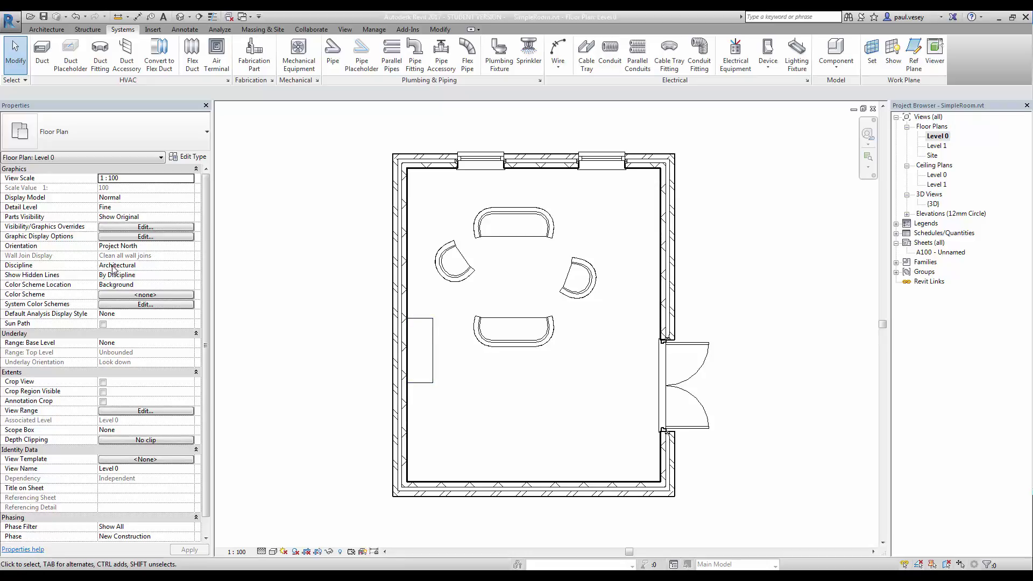
pyautogui.click(182, 266)
pyautogui.click(190, 266)
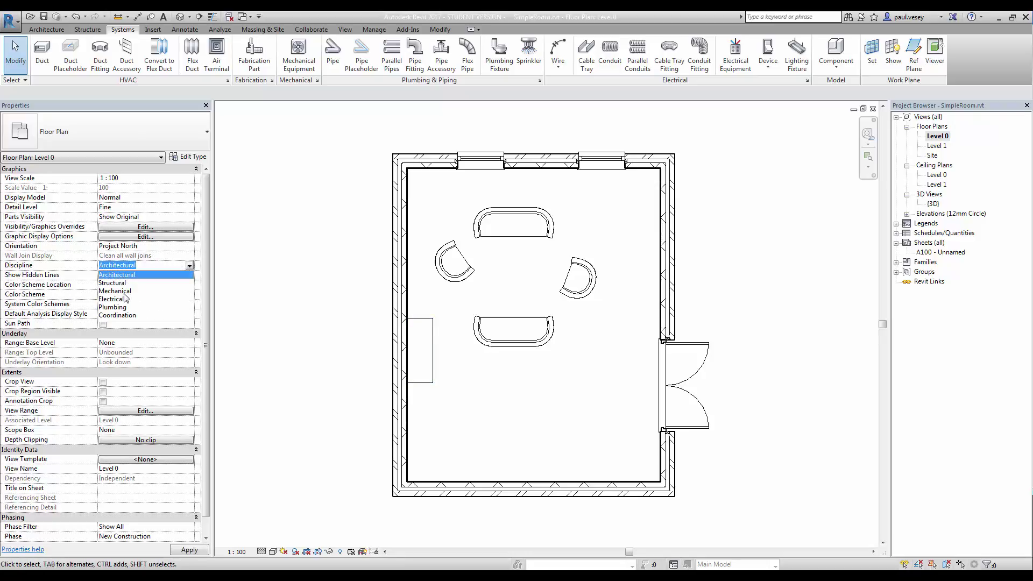
pyautogui.click(113, 300)
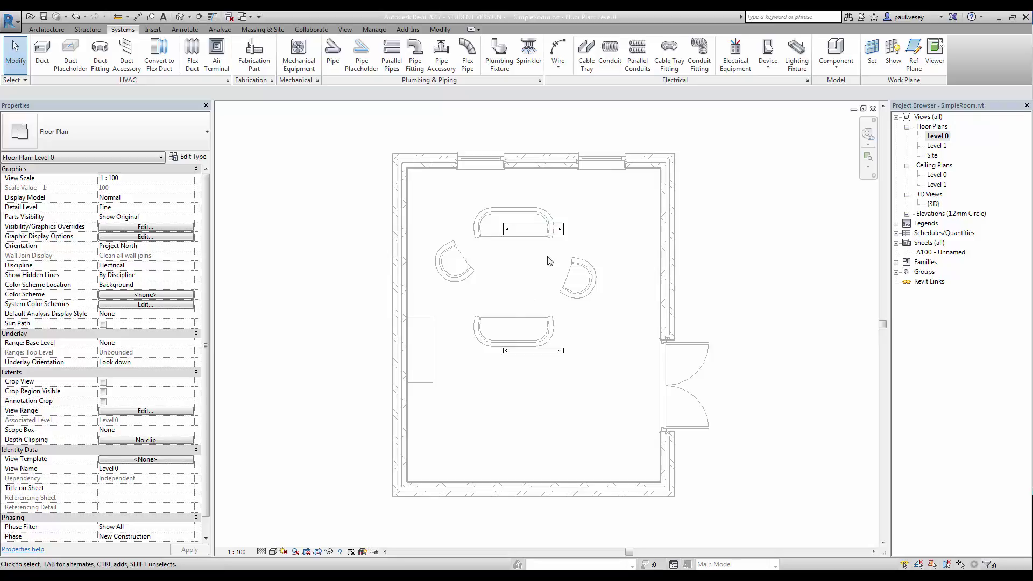
# Step: Check the upper and lower linear pendant lights by selecting and deselecting each
pyautogui.scroll(4, 533, 253)
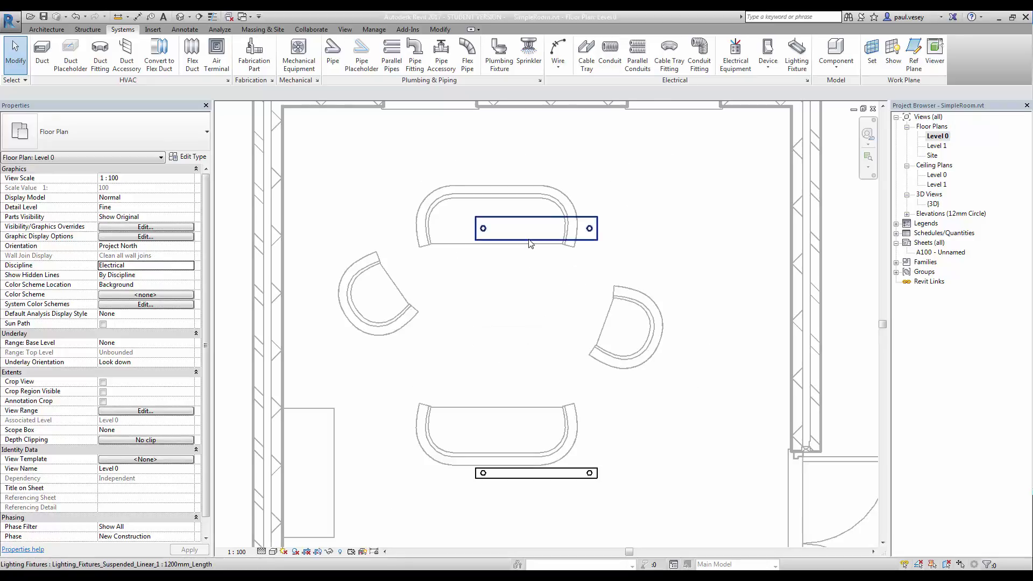
pyautogui.click(533, 229)
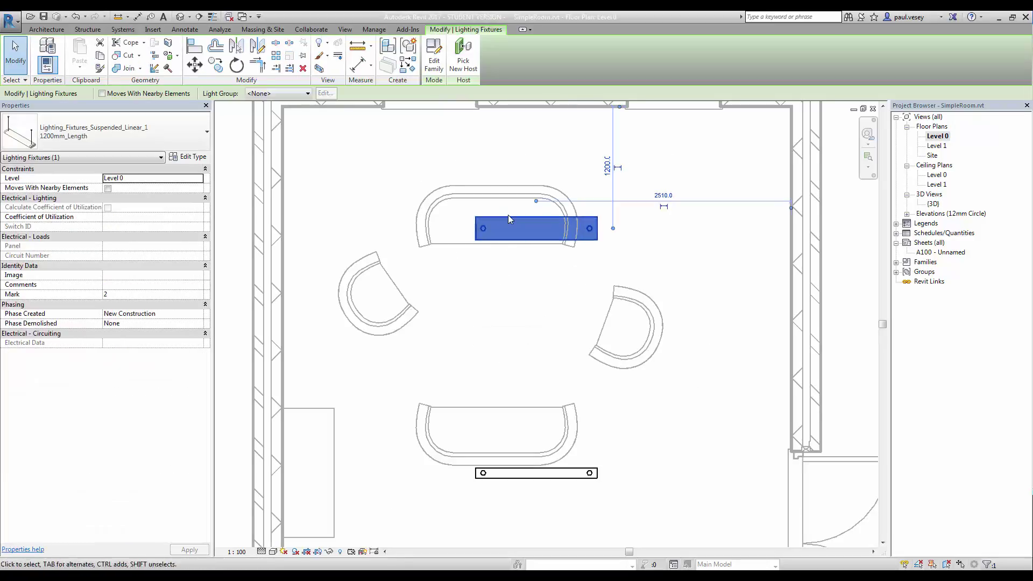
pyautogui.click(488, 316)
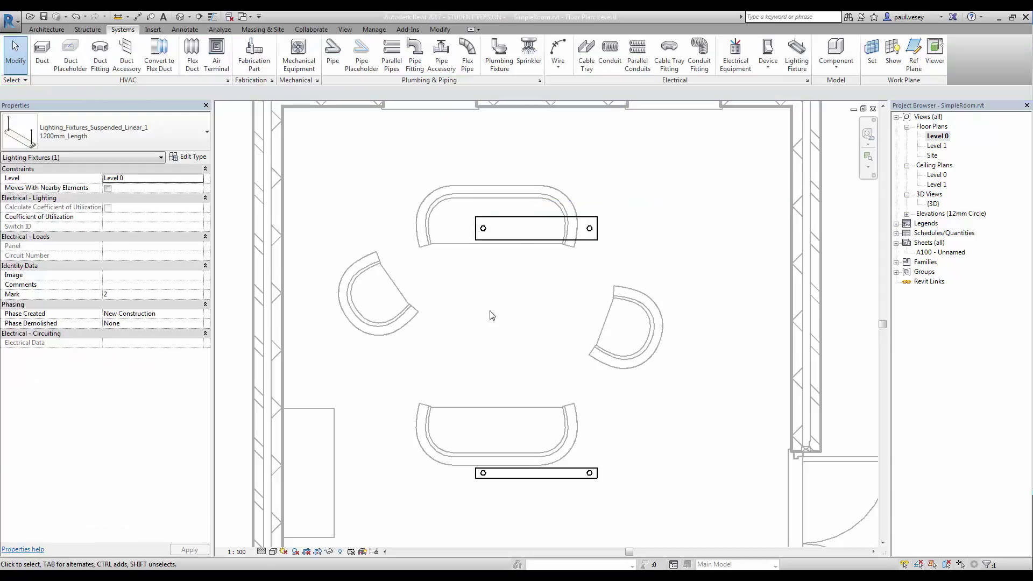
pyautogui.click(522, 472)
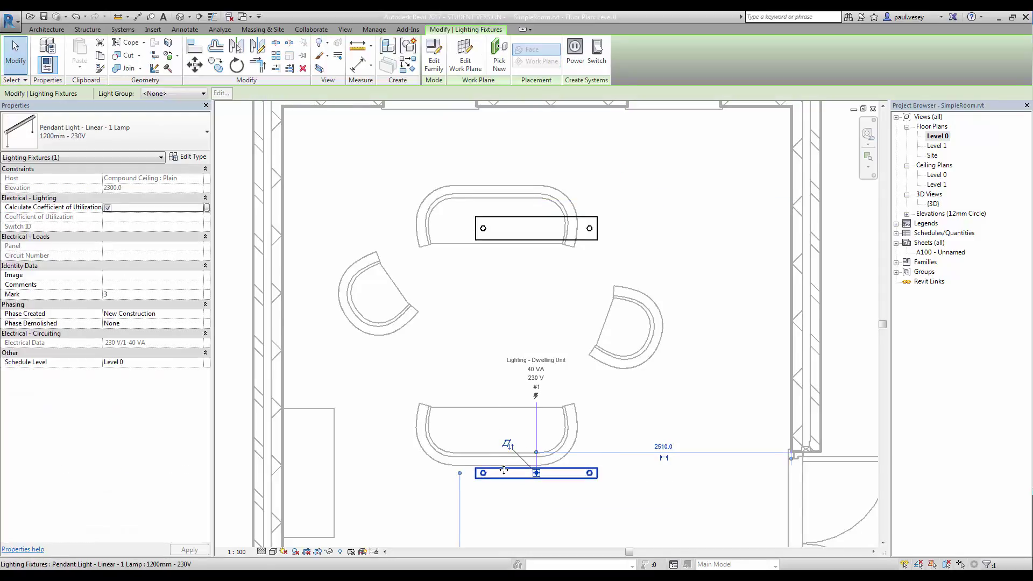
pyautogui.click(502, 287)
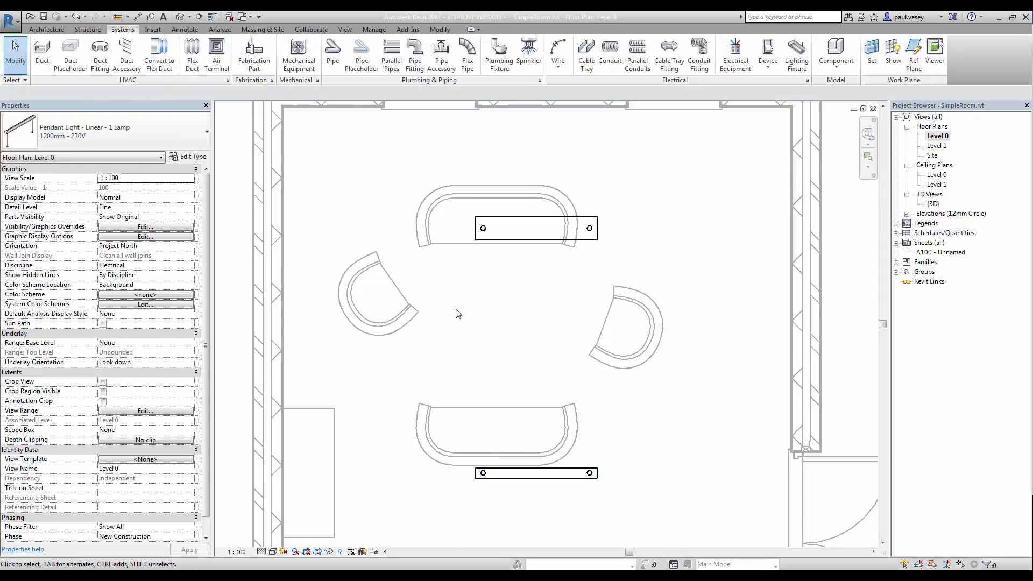
# Step: Zoom out and pan to show the whole room with both fixtures
pyautogui.moveTo(487, 301); pyautogui.dragTo(491, 295, button='middle')
pyautogui.scroll(-2, 491, 296)
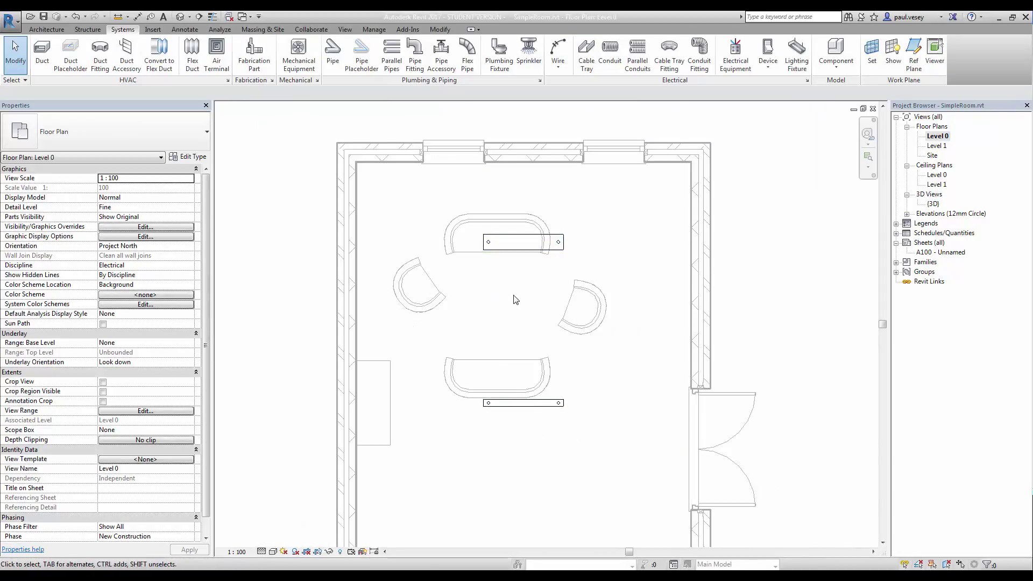
pyautogui.moveTo(512, 312); pyautogui.dragTo(476, 326, button='middle')
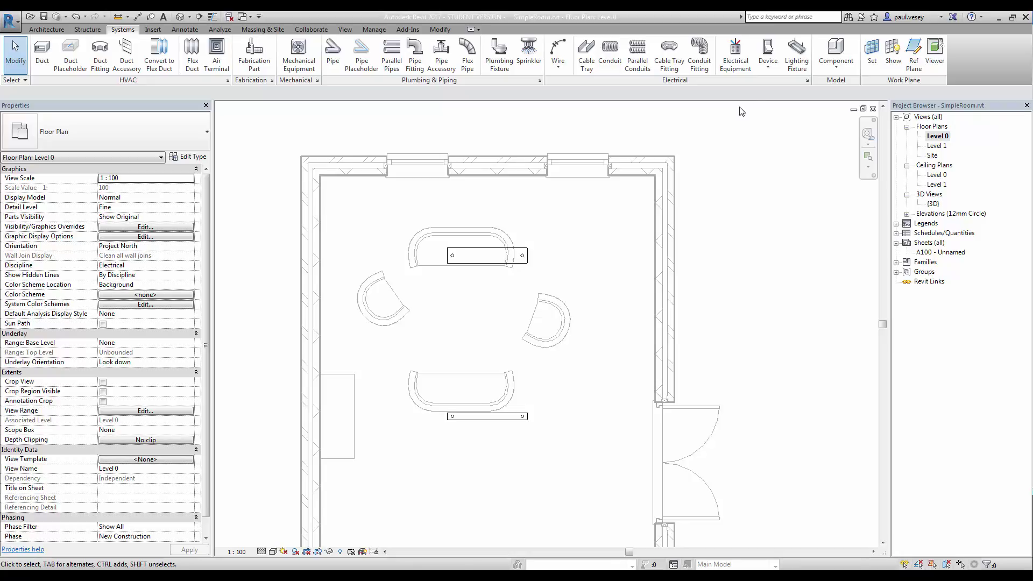
# Step: Load Elect_Equipment_Switch_Sgl_Pole.rfa from Electrical > Architectural > Electric Power > Terminals as an electrical fixture
pyautogui.click(767, 72)
pyautogui.click(781, 88)
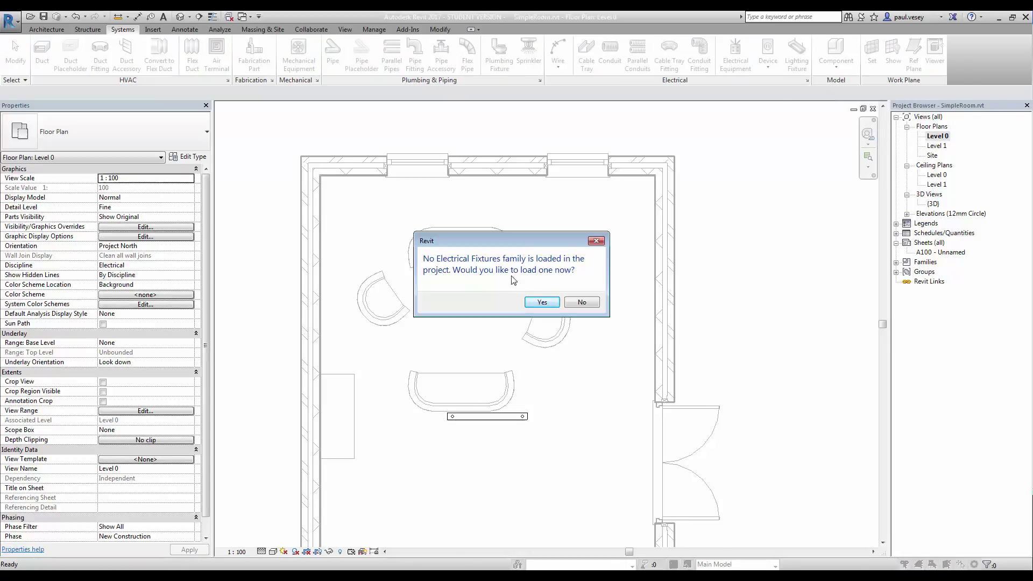
pyautogui.click(543, 302)
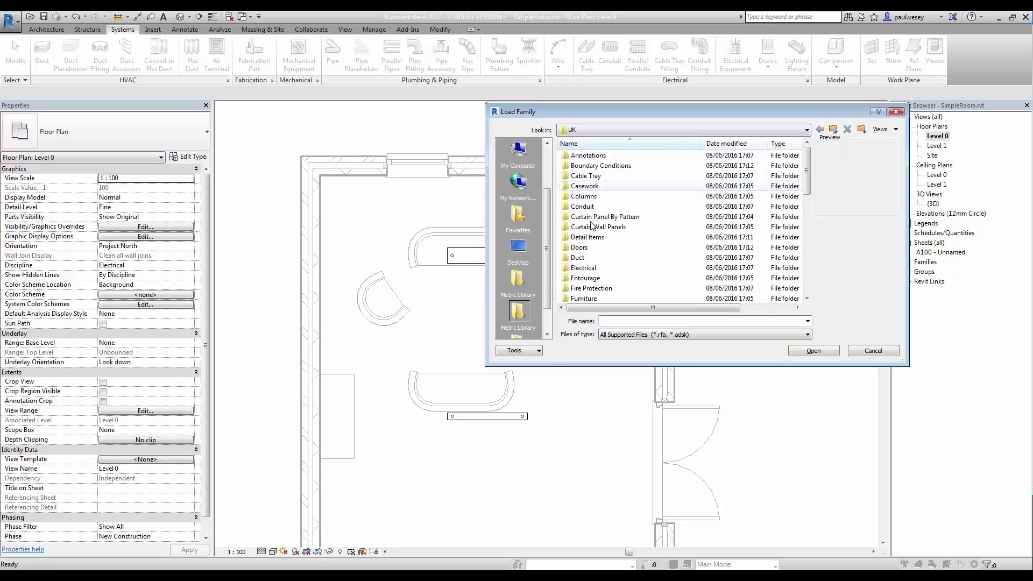
pyautogui.doubleClick(588, 267)
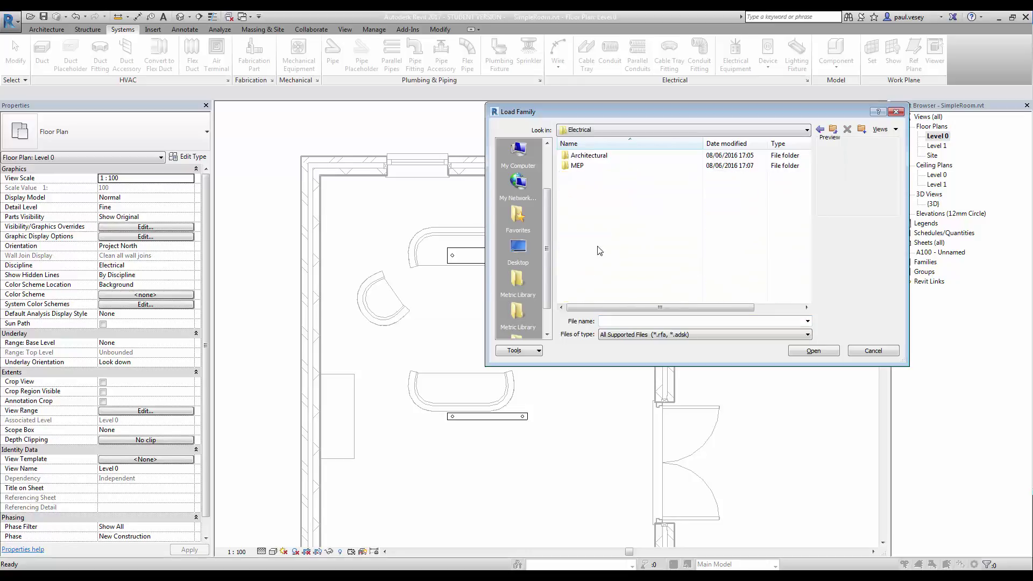
pyautogui.doubleClick(586, 156)
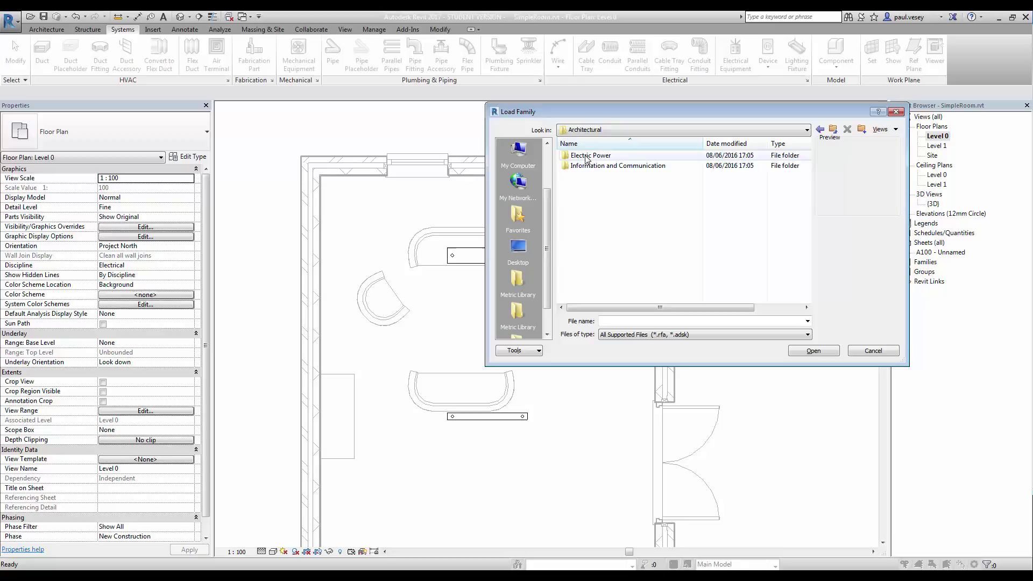
pyautogui.doubleClick(587, 156)
pyautogui.doubleClick(587, 167)
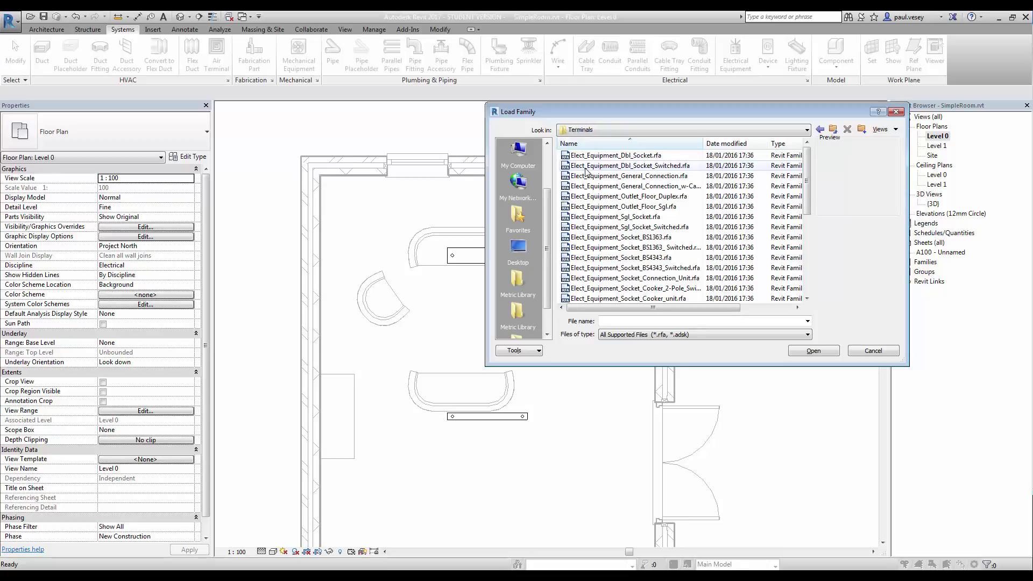
pyautogui.click(625, 216)
pyautogui.scroll(-3, 637, 269)
pyautogui.scroll(-3, 636, 269)
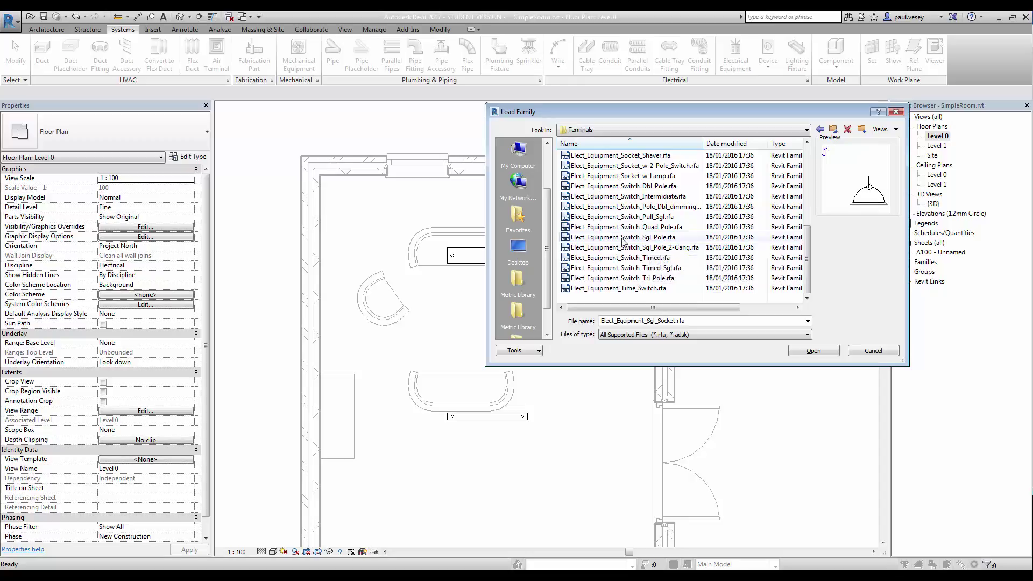
pyautogui.click(606, 239)
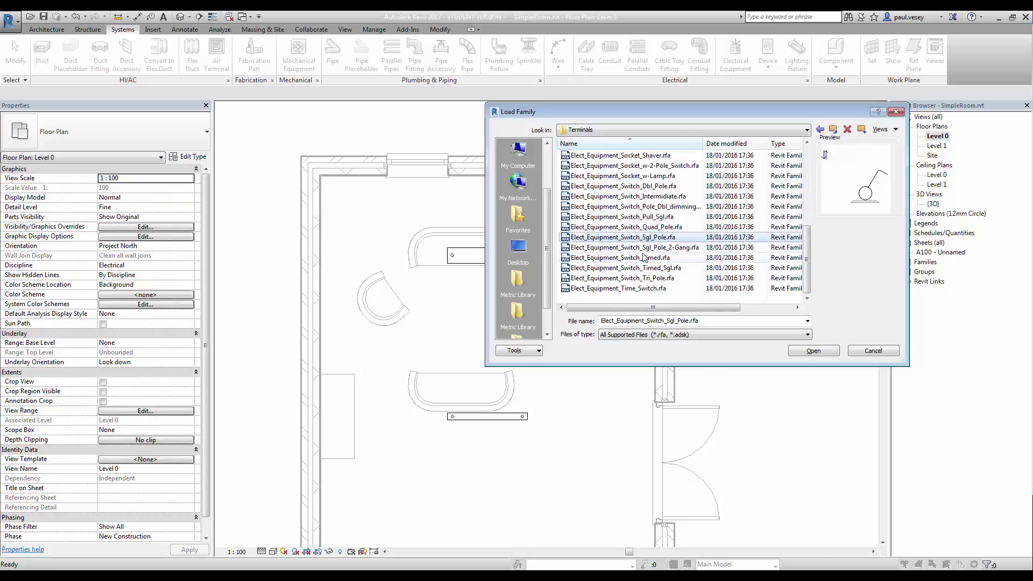
pyautogui.click(808, 351)
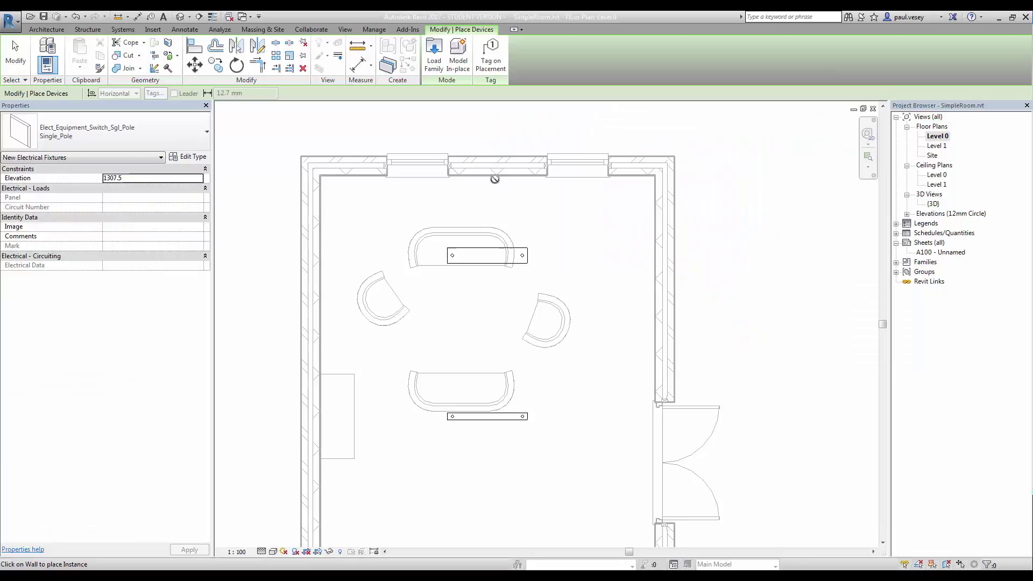
# Step: Mount the single-pole switch on the room's top wall, end placement, and begin a camera view
pyautogui.click(464, 179)
pyautogui.rightClick(405, 200)
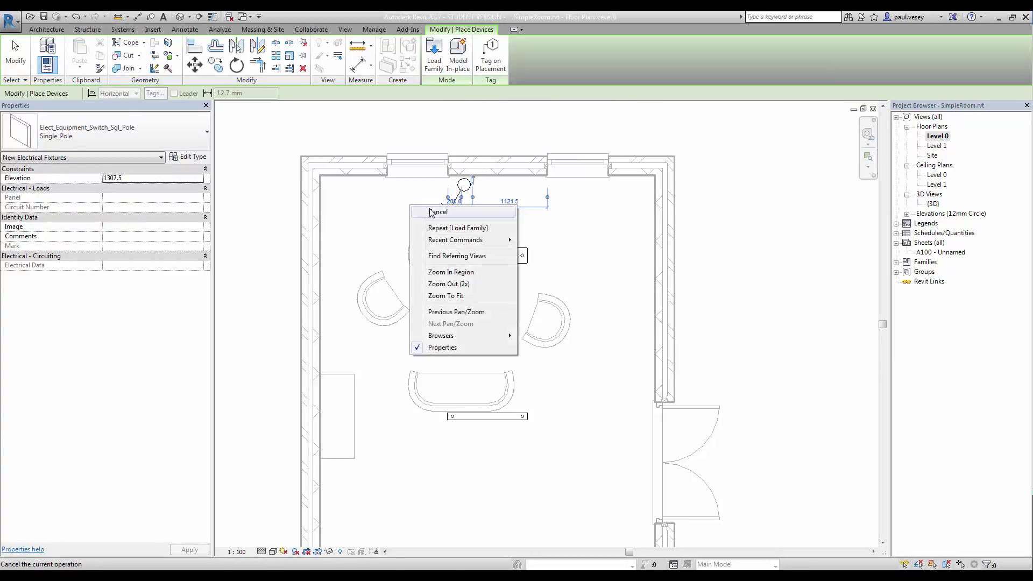
pyautogui.click(423, 213)
pyautogui.rightClick(557, 242)
pyautogui.click(585, 248)
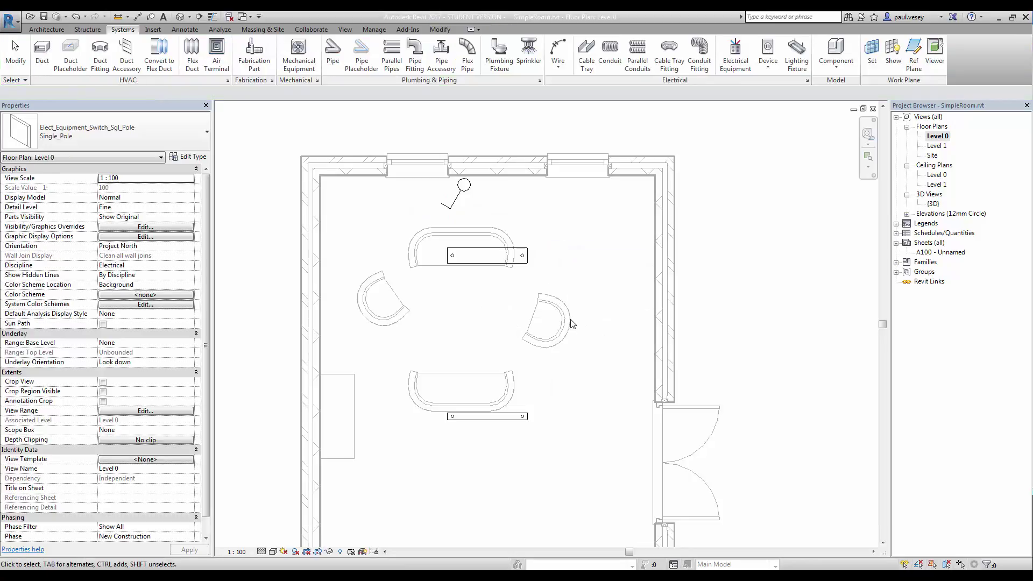
pyautogui.click(345, 29)
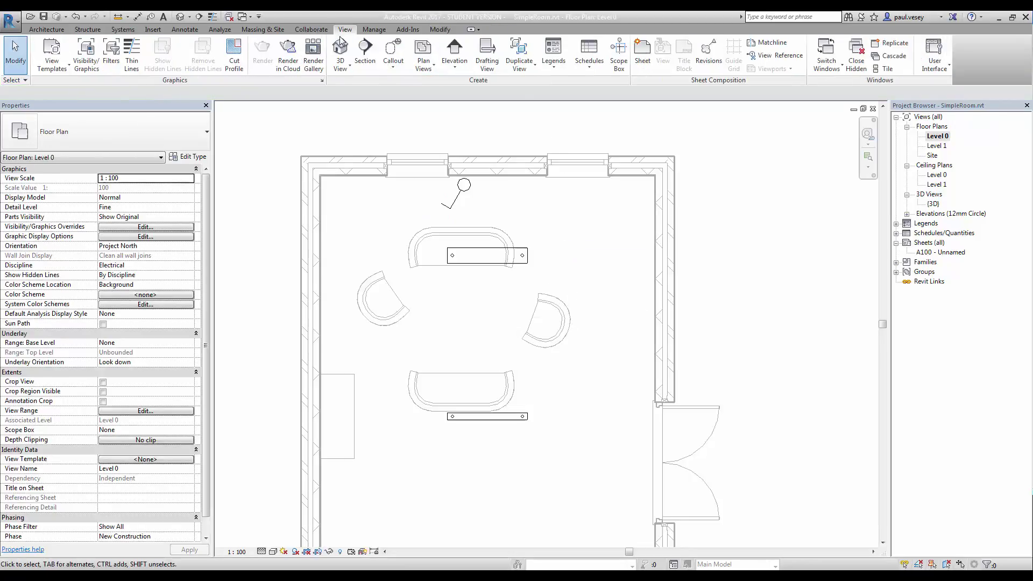
pyautogui.click(341, 65)
# Step: Create a camera view from the room's lower right aimed at the top wall
pyautogui.click(359, 108)
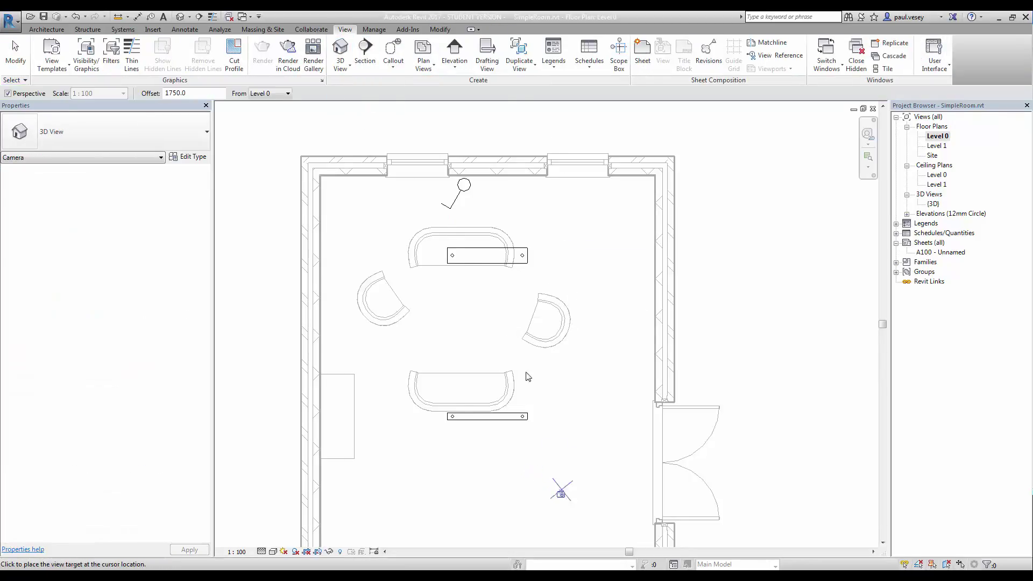
pyautogui.click(561, 494)
pyautogui.click(334, 110)
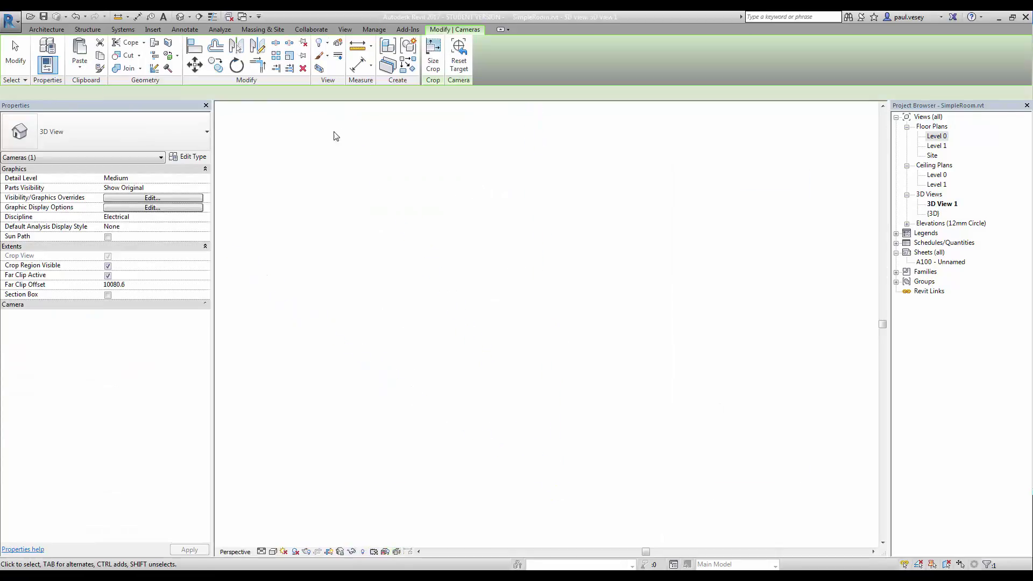
# Step: In 3D View 1, select the wall switch, the suspended linear light, then the switch again
pyautogui.click(686, 373)
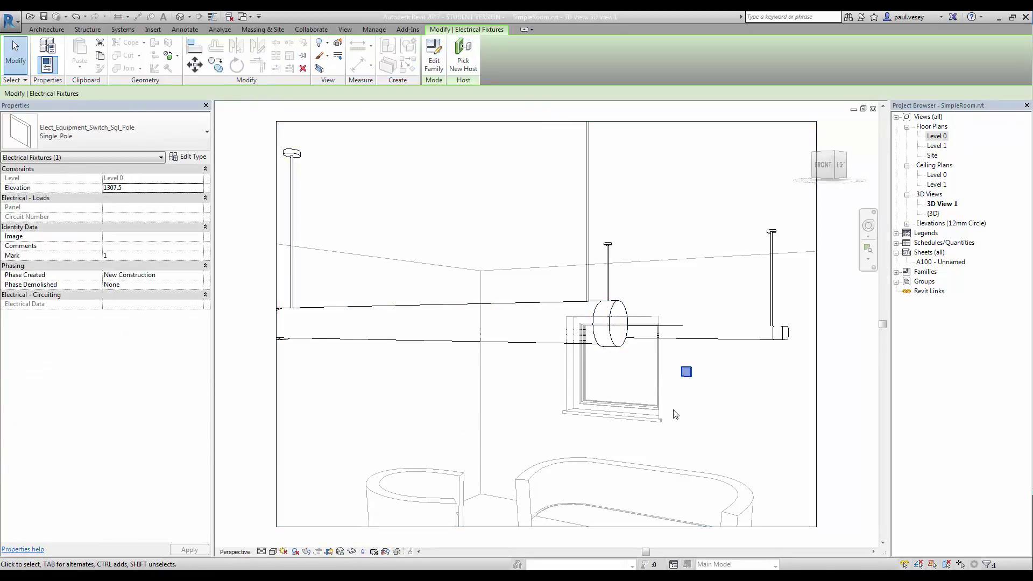
pyautogui.click(666, 340)
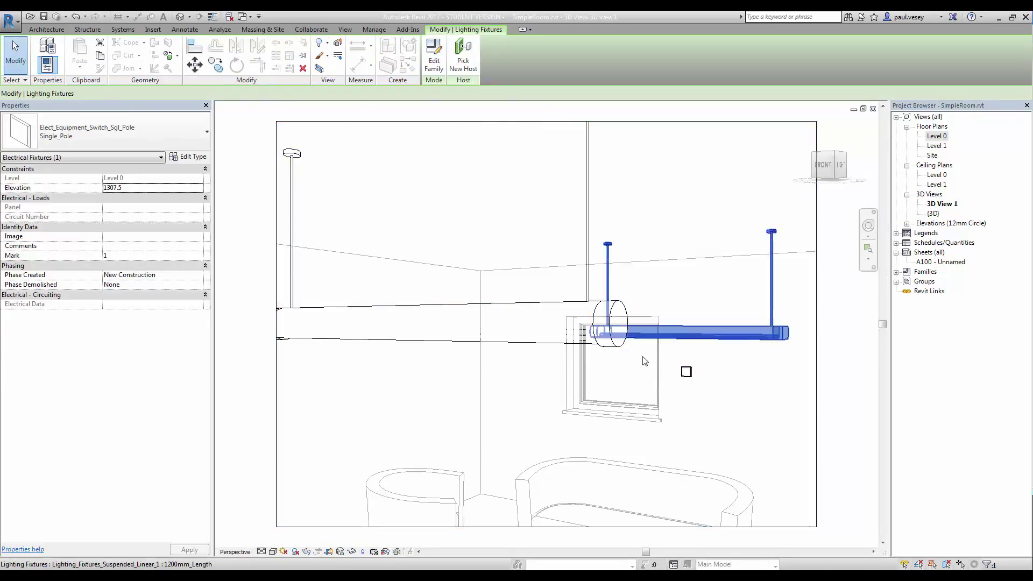
pyautogui.click(687, 372)
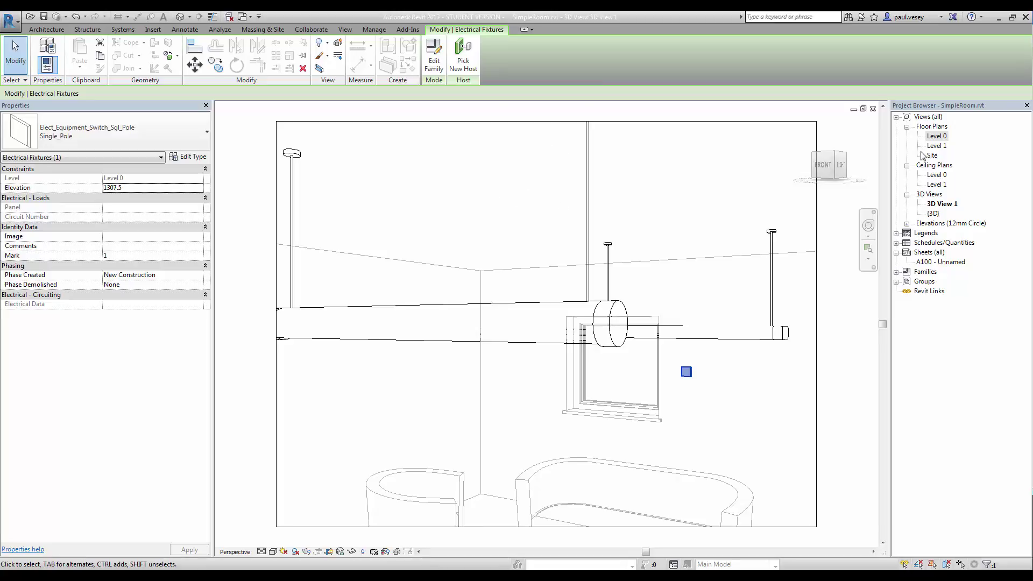
# Step: Return to the Level 0 floor plan and start placing an electrical fixture device
pyautogui.doubleClick(936, 136)
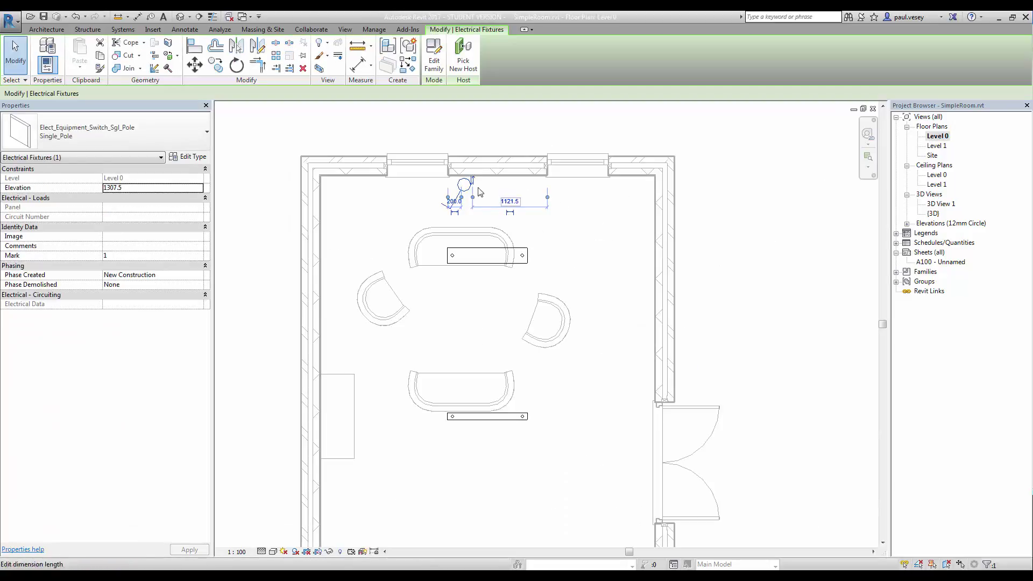
pyautogui.click(527, 147)
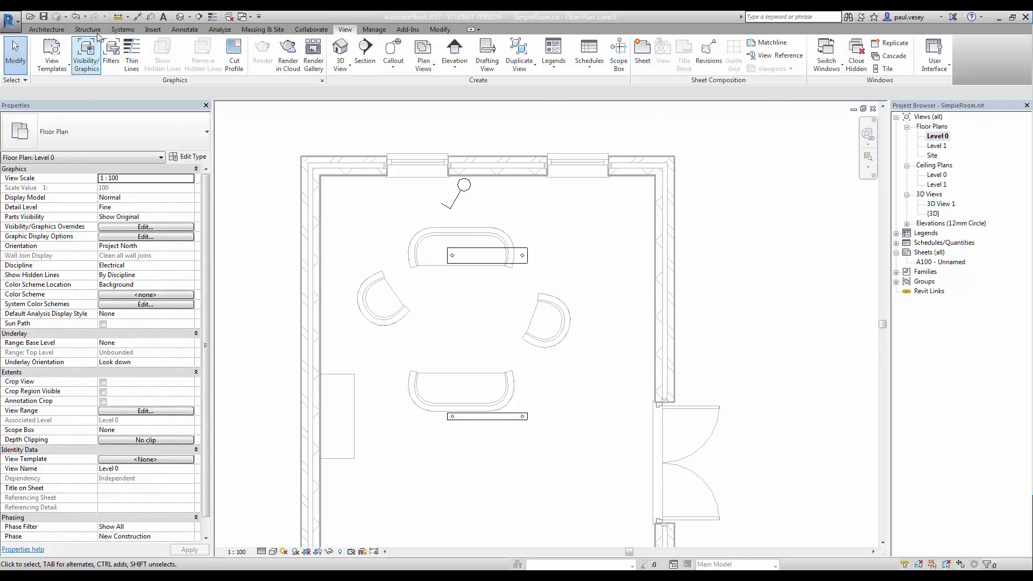
pyautogui.click(124, 30)
pyautogui.click(766, 69)
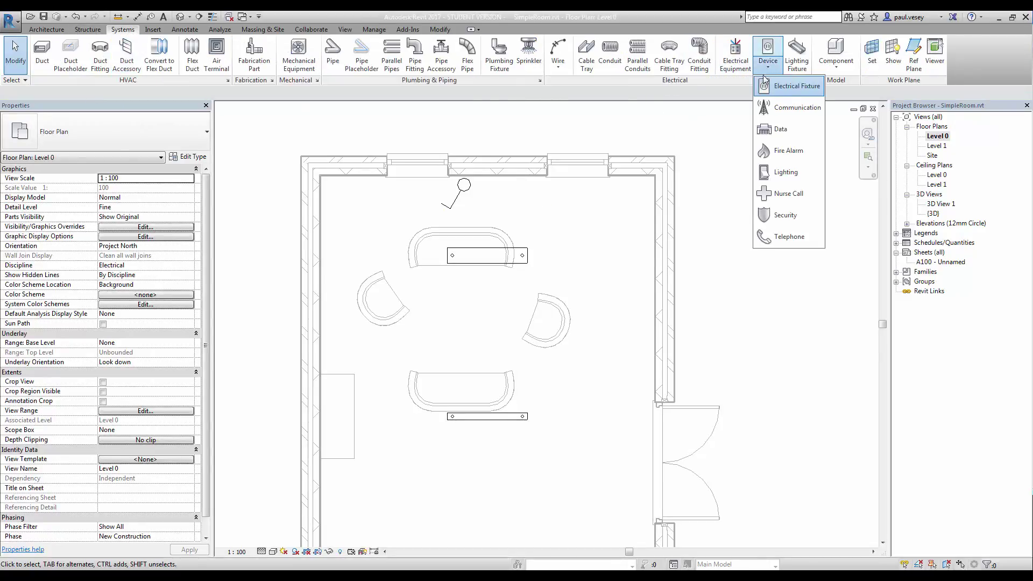
pyautogui.click(794, 86)
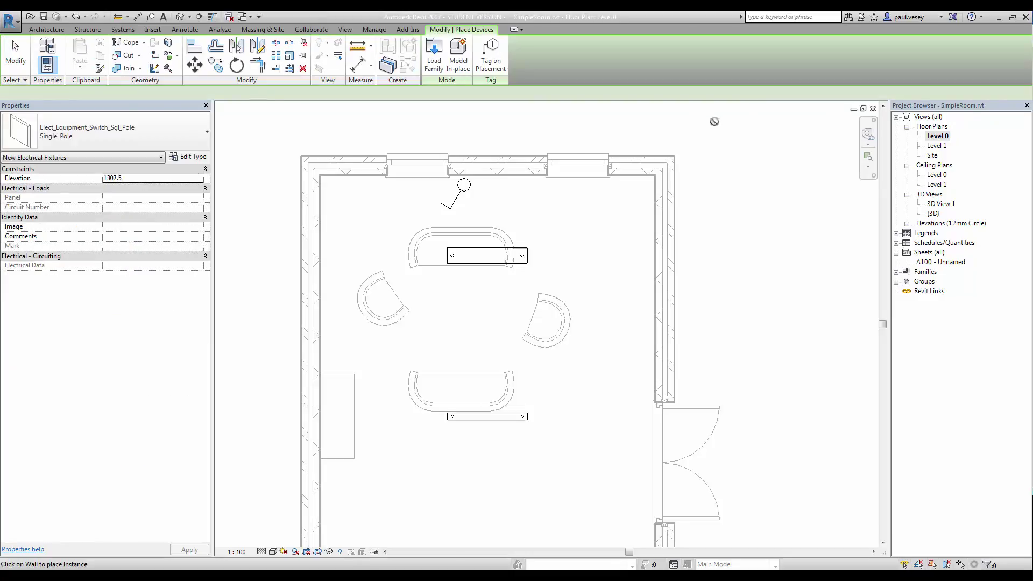
# Step: Try loading Lighting Switches.rfa from Electrical > MEP > Electric Power > Terminals
pyautogui.click(434, 57)
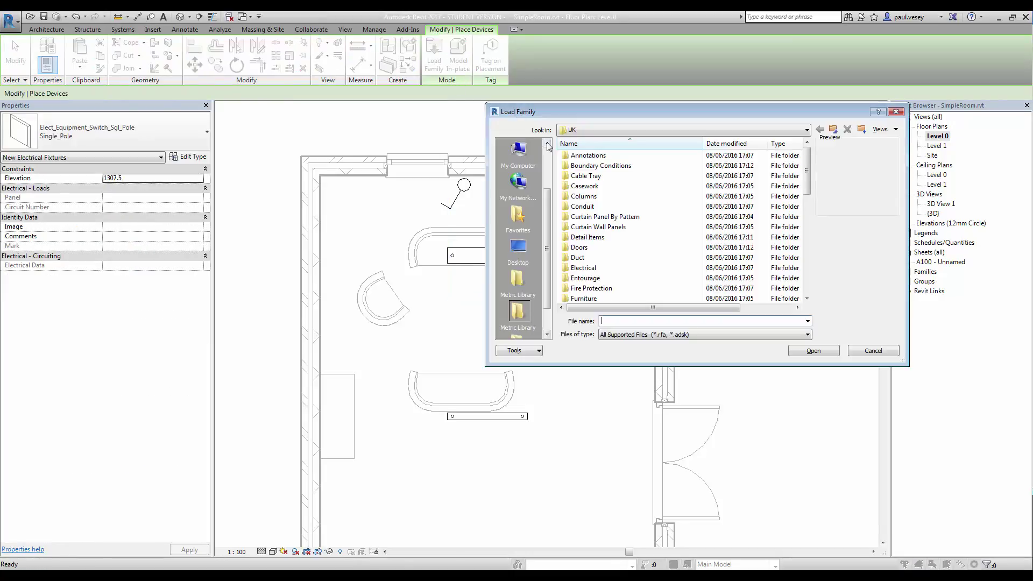
pyautogui.doubleClick(586, 268)
pyautogui.doubleClick(578, 166)
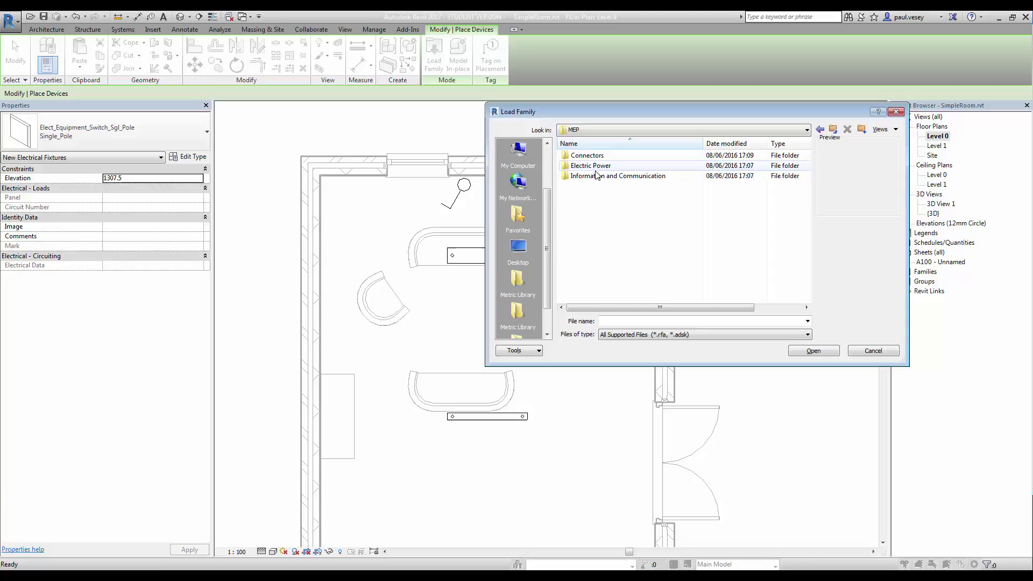
pyautogui.doubleClick(591, 165)
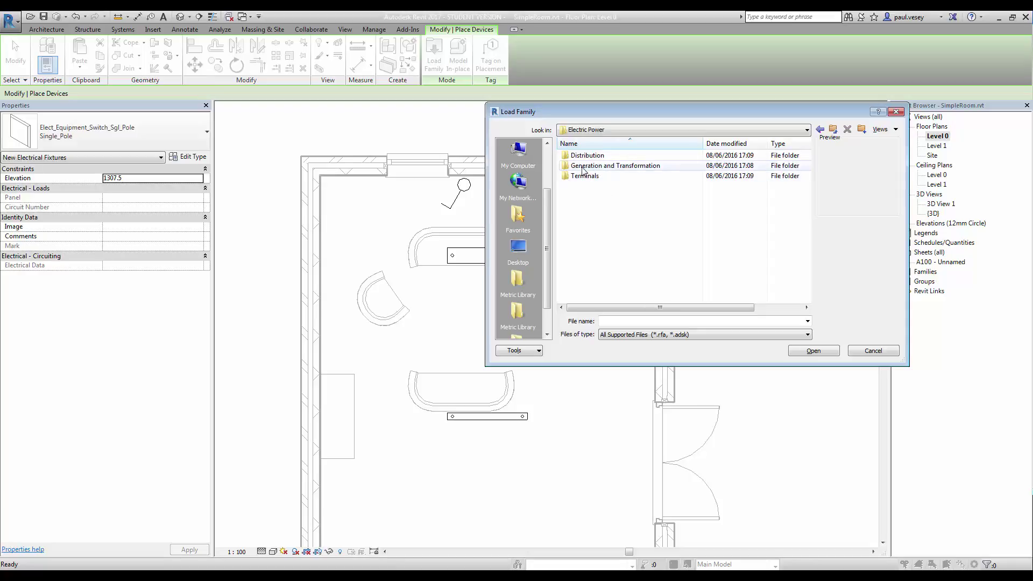
pyautogui.doubleClick(585, 176)
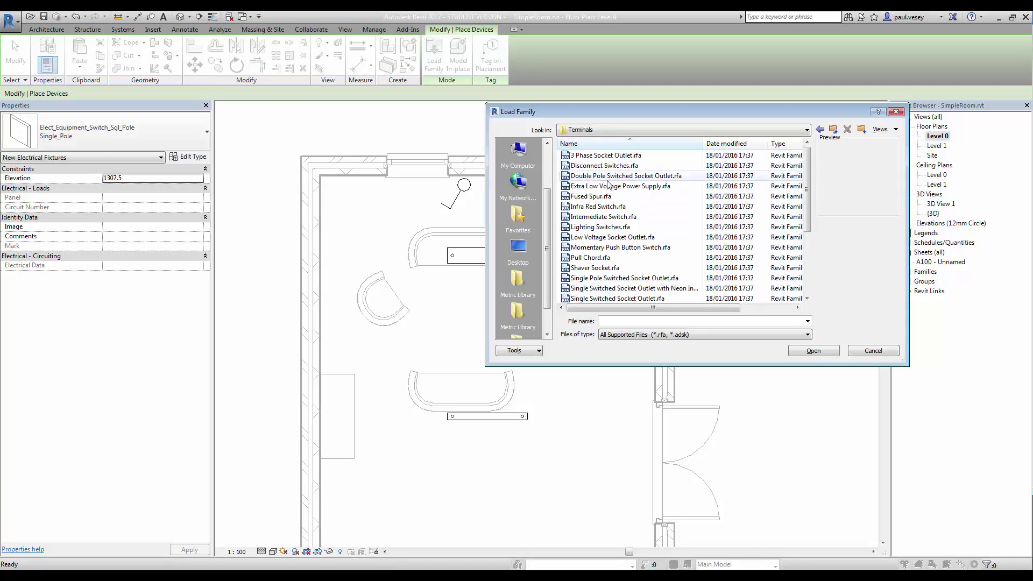
pyautogui.click(599, 228)
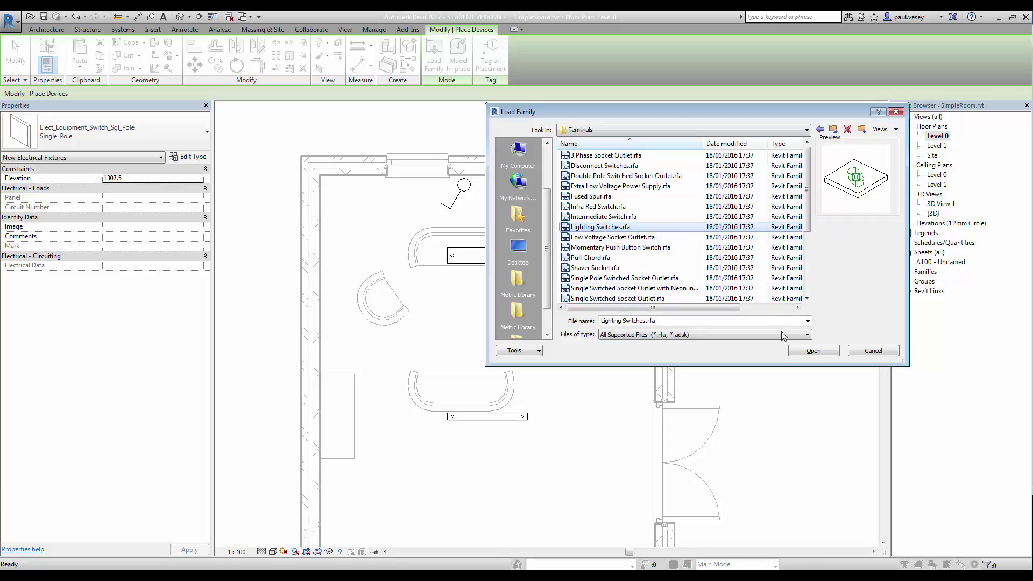
pyautogui.click(798, 351)
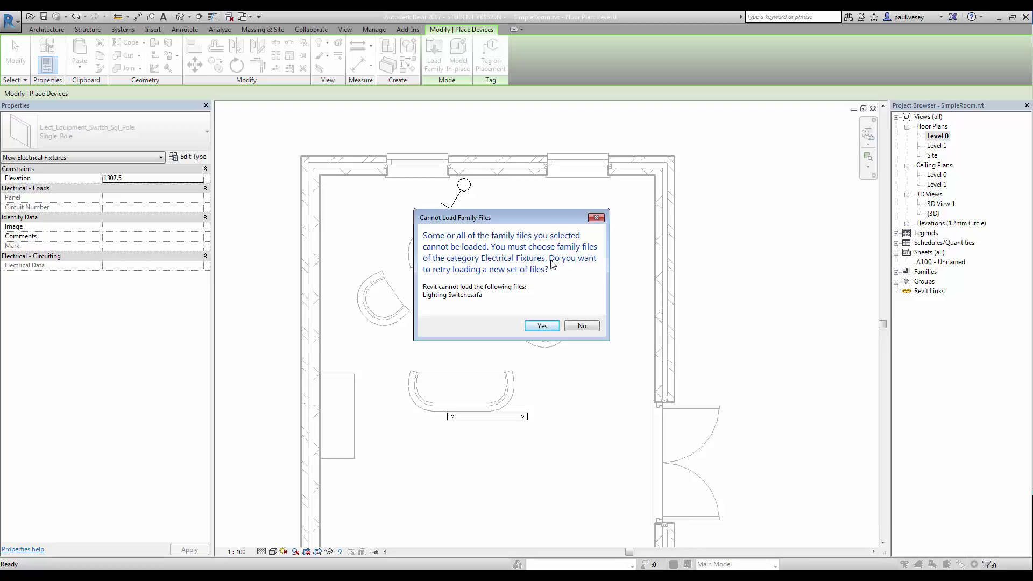
# Step: Answer No to the failed family load and cancel device placement
pyautogui.click(581, 327)
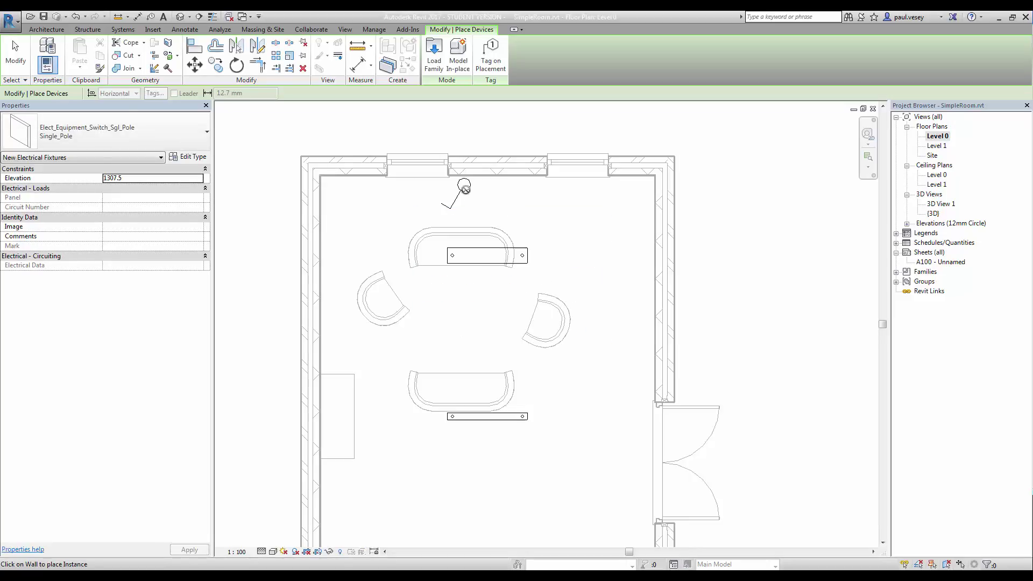
pyautogui.rightClick(508, 213)
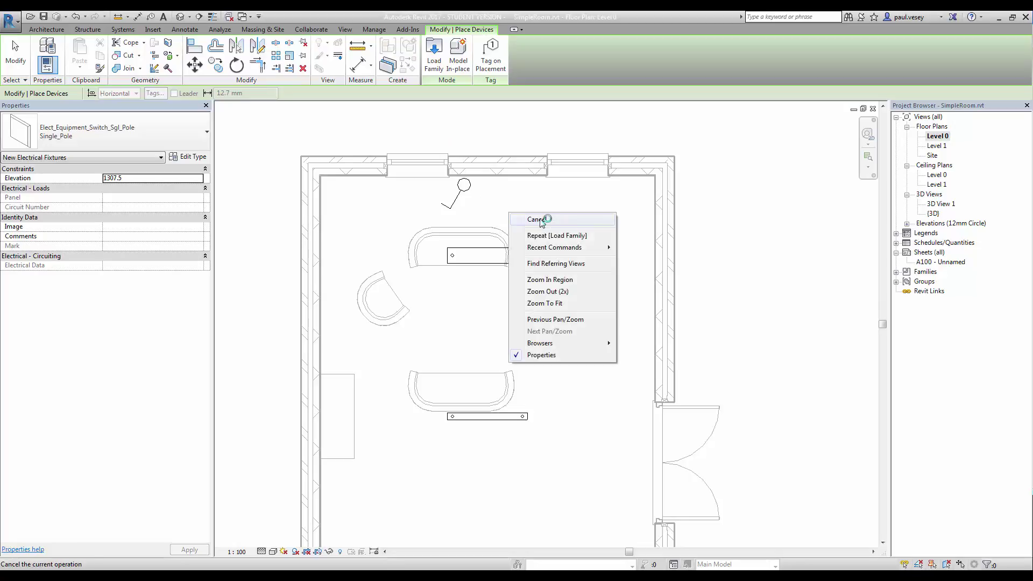
pyautogui.click(539, 220)
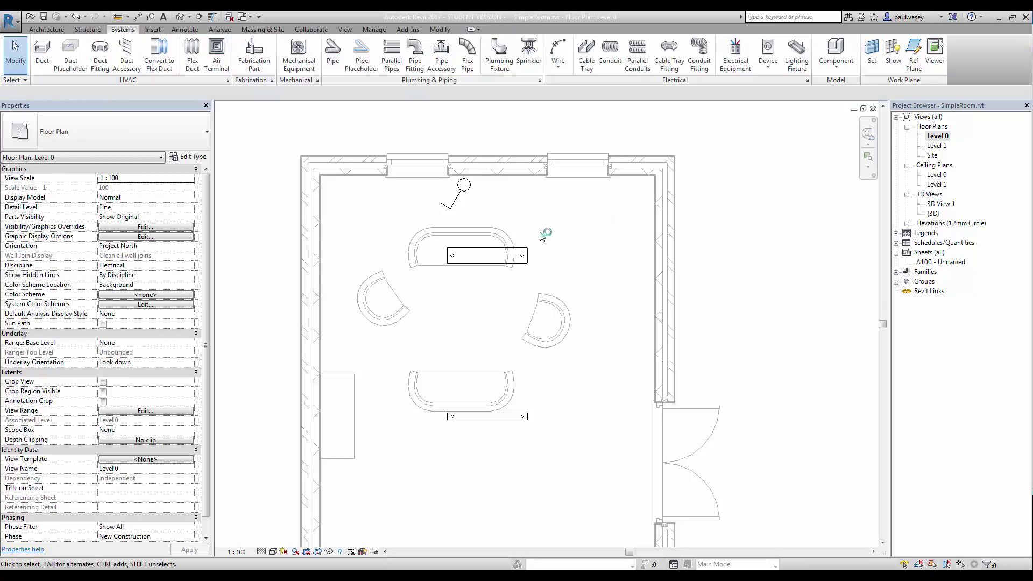
# Step: Load the Lighting Switches.rfa family from Electrical/MEP/Electric Power/Terminals as a lighting device
pyautogui.click(771, 70)
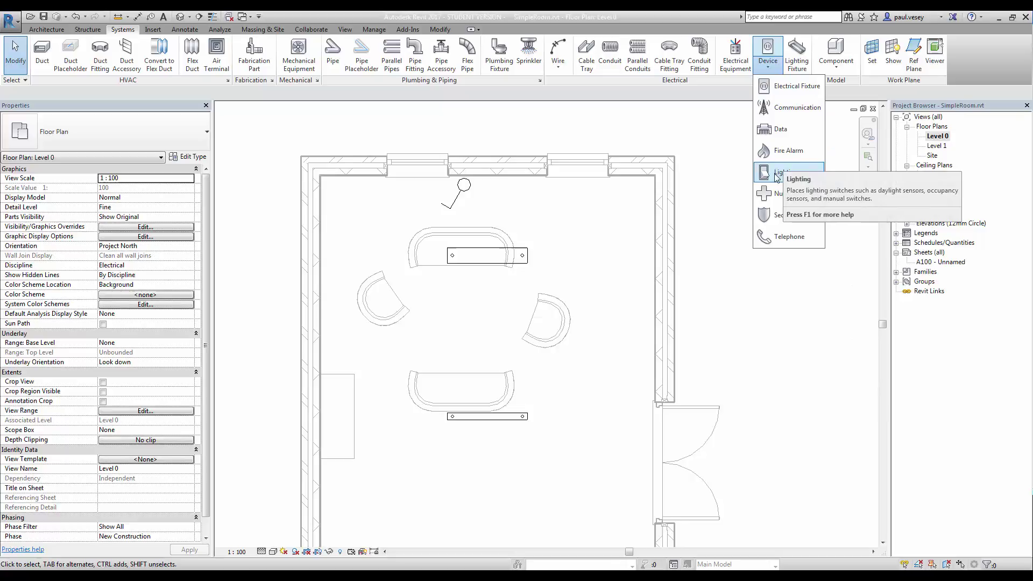
pyautogui.click(777, 177)
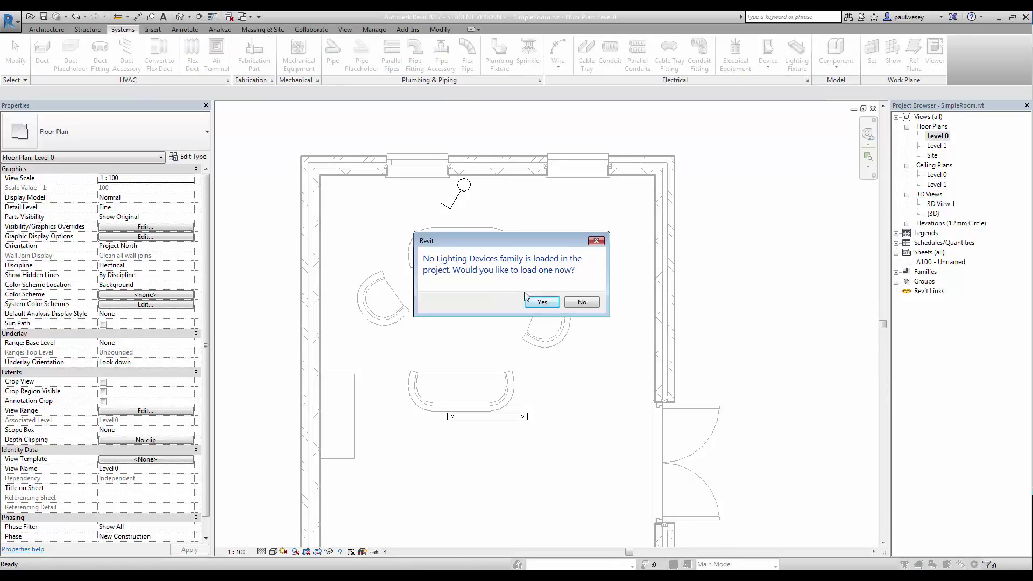
pyautogui.click(541, 303)
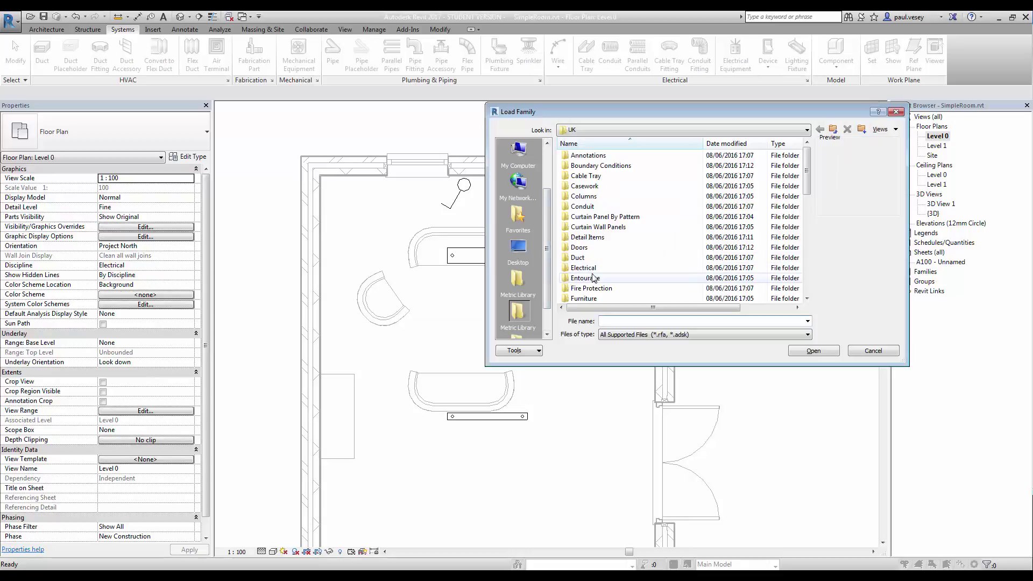
pyautogui.doubleClick(594, 268)
pyautogui.doubleClick(592, 166)
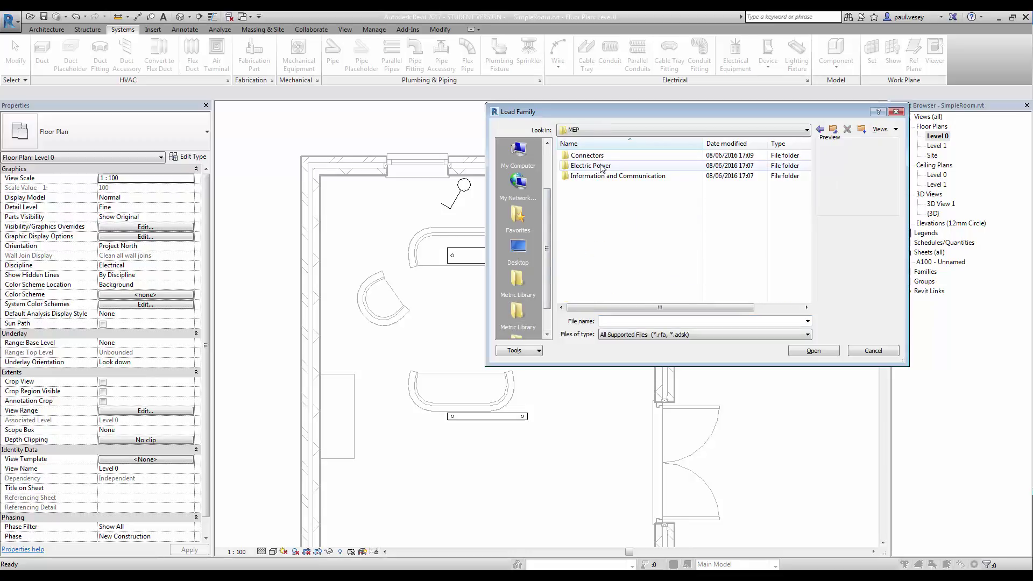
pyautogui.doubleClick(592, 165)
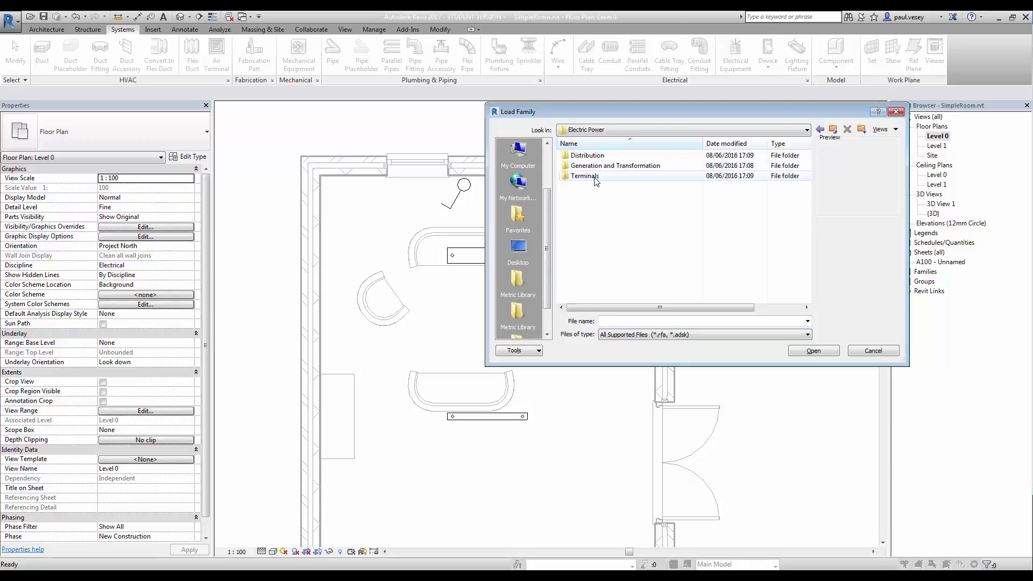
pyautogui.doubleClick(595, 176)
pyautogui.click(600, 227)
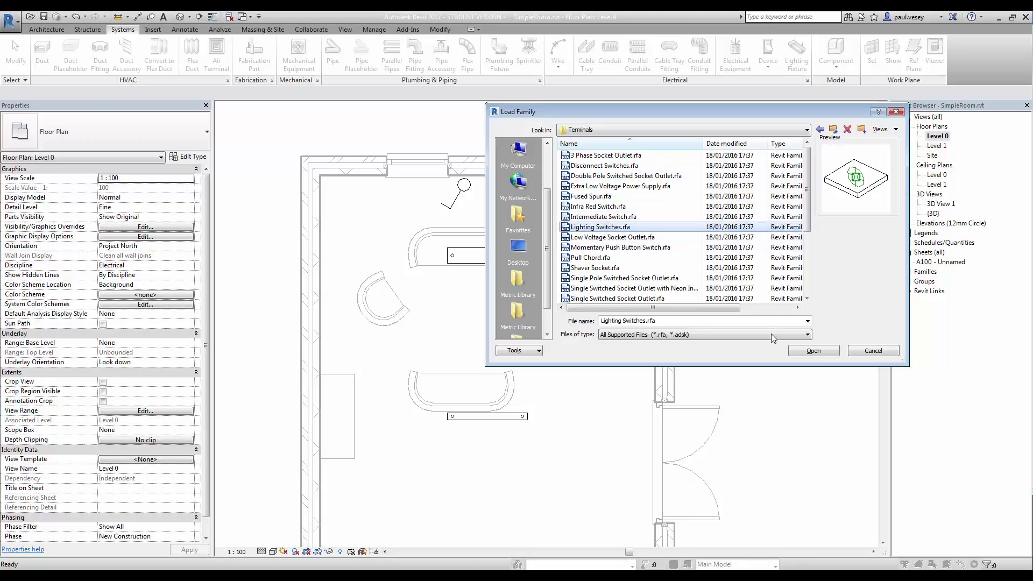
pyautogui.click(813, 351)
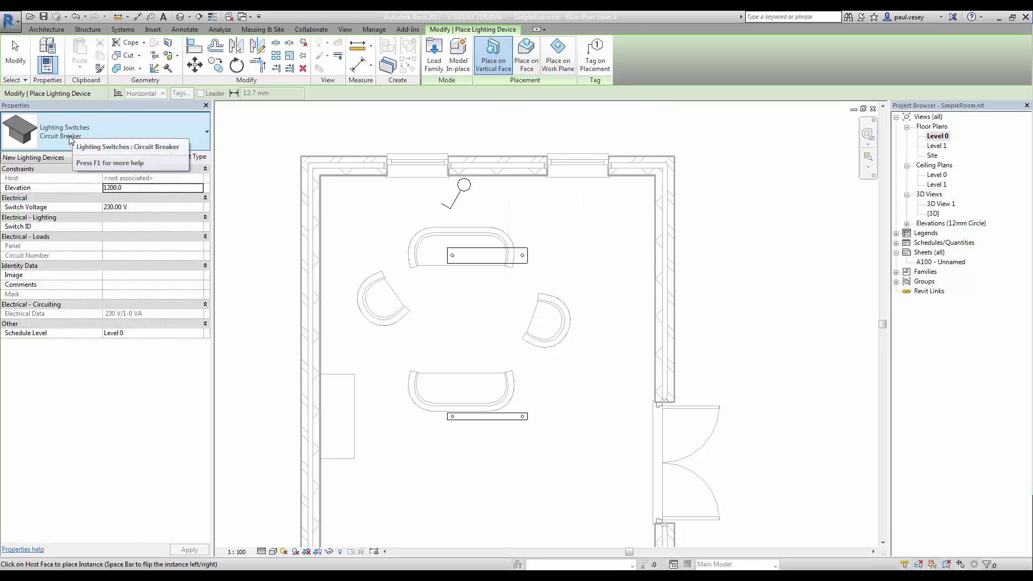
# Step: Place one switch on the room's top wall at 1200 elevation and end placement
pyautogui.click(512, 175)
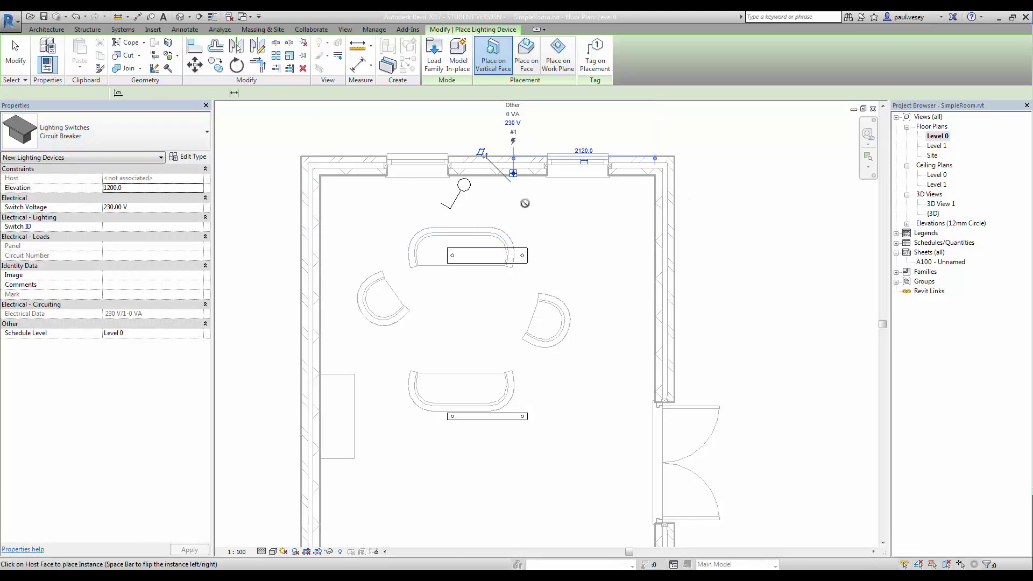
pyautogui.rightClick(526, 205)
pyautogui.click(537, 208)
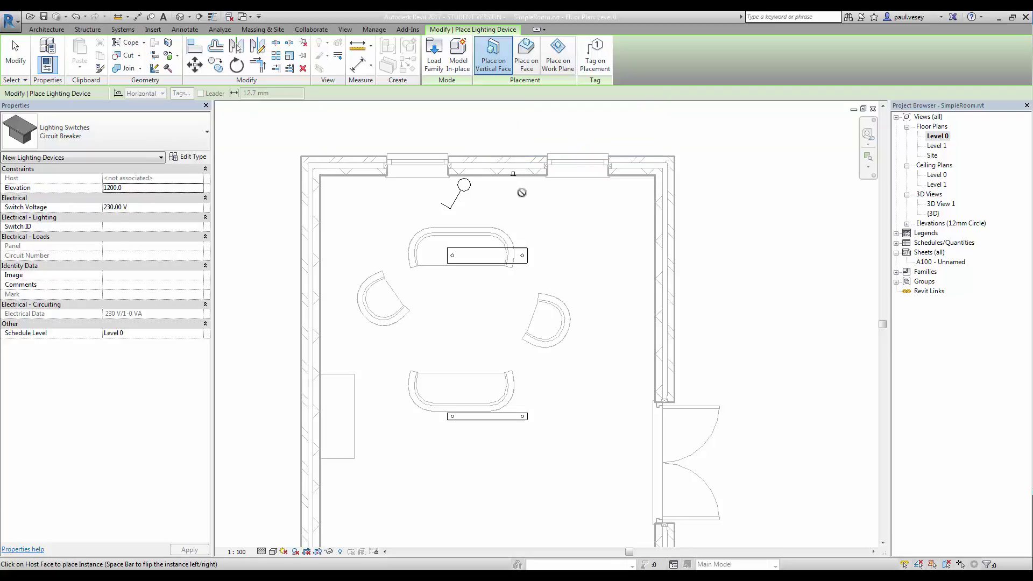
pyautogui.rightClick(522, 193)
pyautogui.click(542, 202)
pyautogui.scroll(5, 516, 191)
pyautogui.moveTo(515, 189); pyautogui.dragTo(505, 202, button='middle')
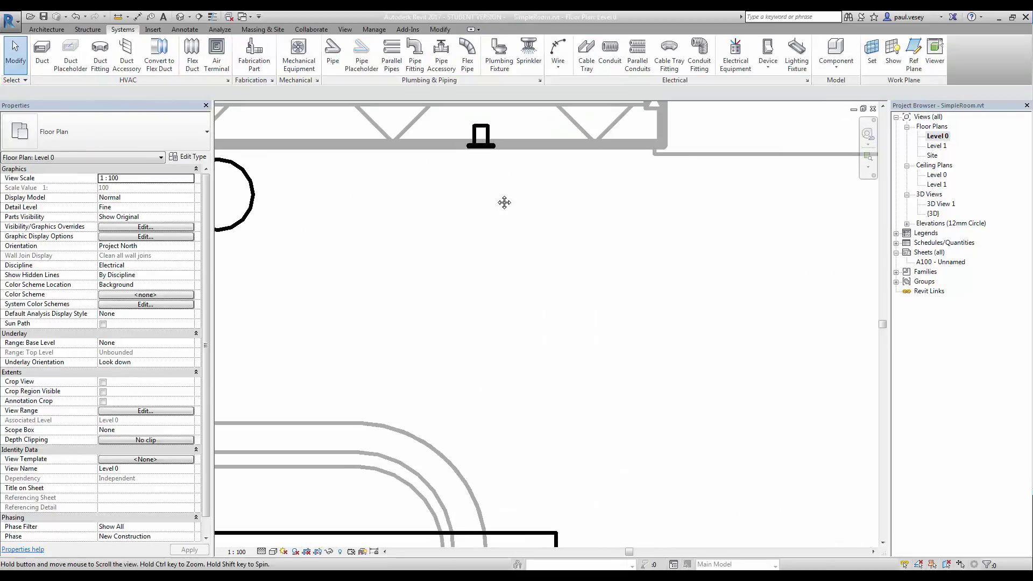
pyautogui.scroll(-4, 514, 269)
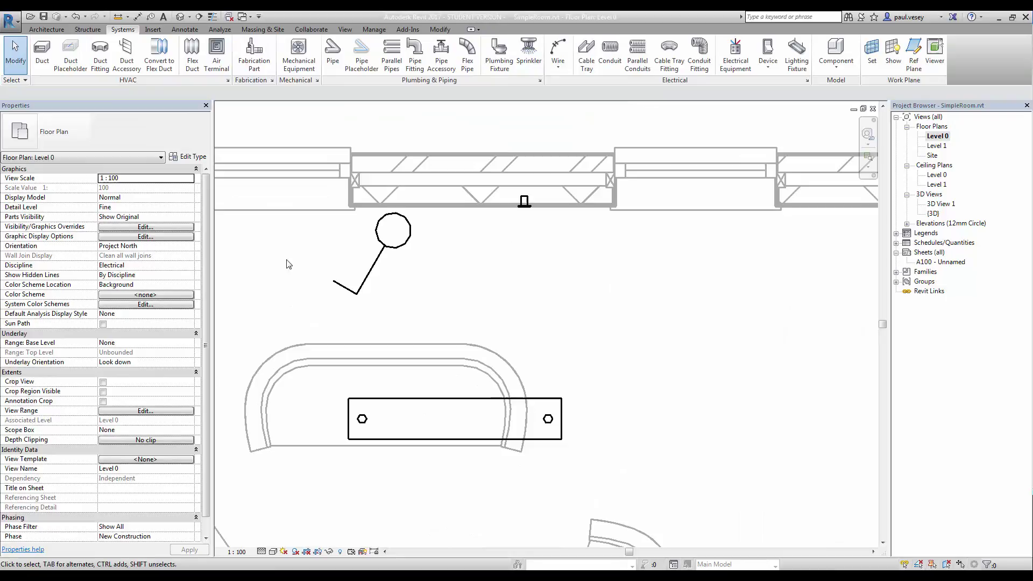
pyautogui.click(158, 269)
pyautogui.click(191, 265)
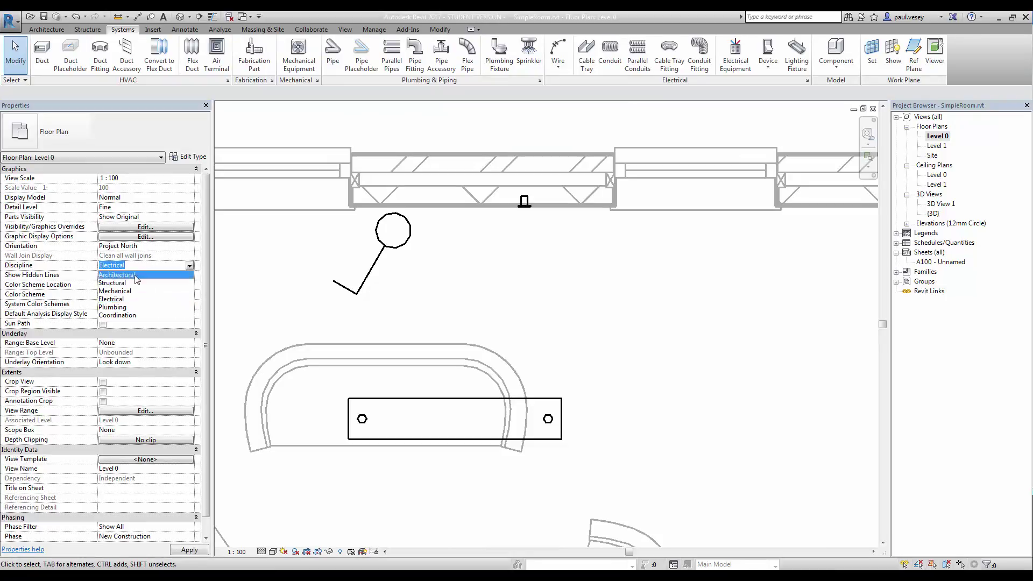
pyautogui.click(124, 273)
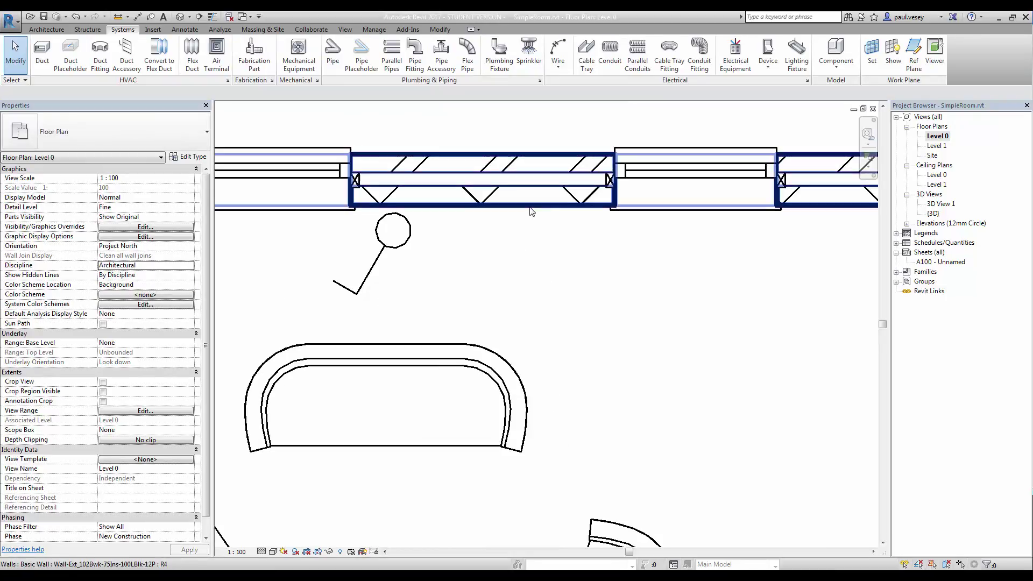
pyautogui.click(262, 551)
pyautogui.click(275, 530)
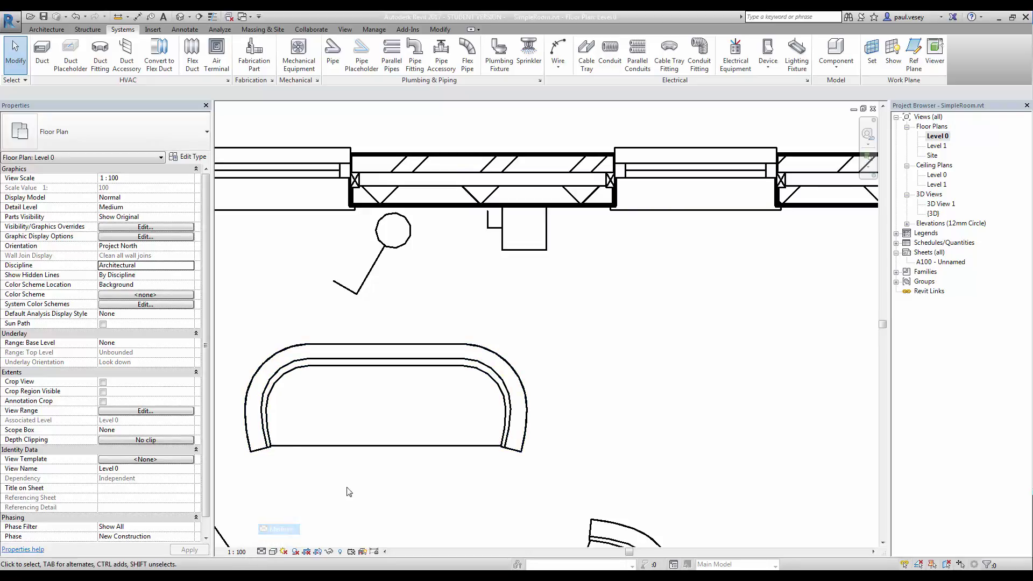
pyautogui.click(262, 552)
pyautogui.click(277, 518)
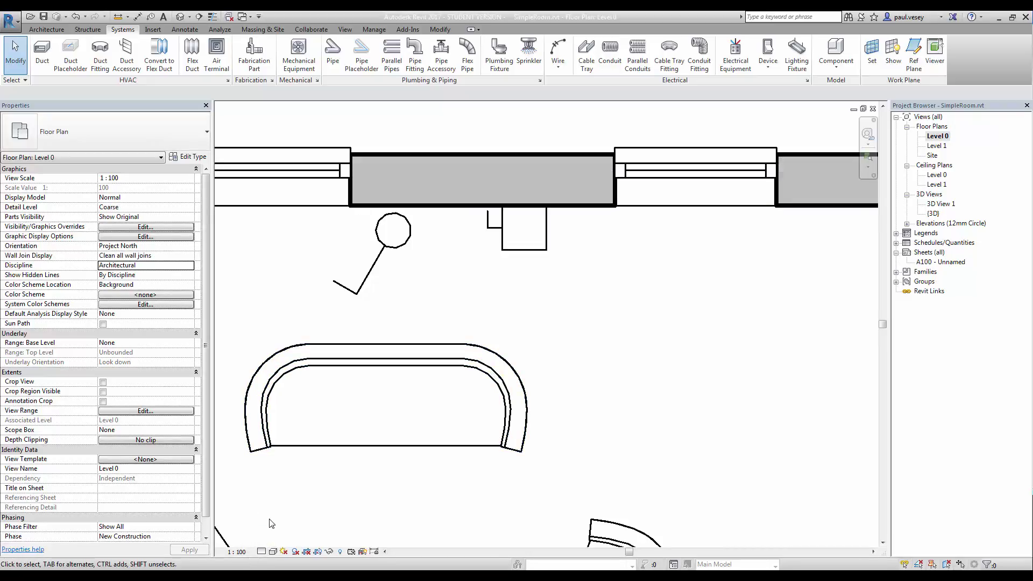
pyautogui.click(262, 552)
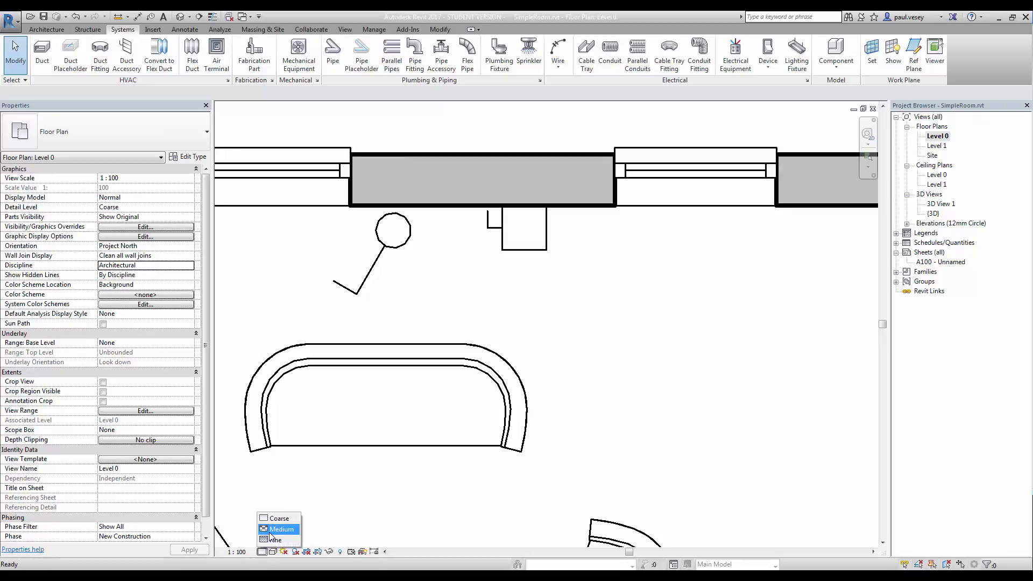
pyautogui.click(275, 529)
pyautogui.click(262, 551)
pyautogui.click(274, 540)
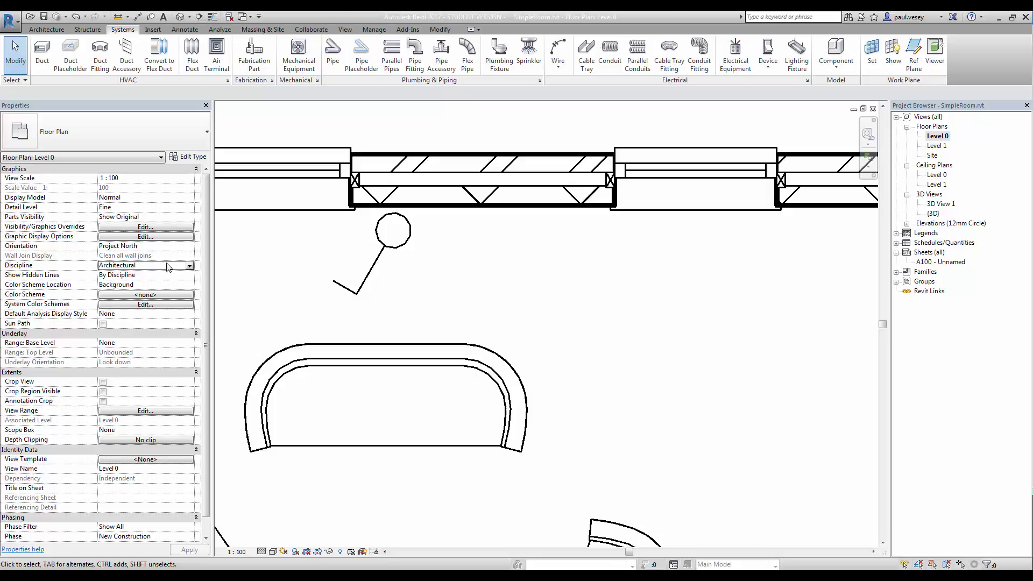
pyautogui.click(189, 266)
pyautogui.click(127, 301)
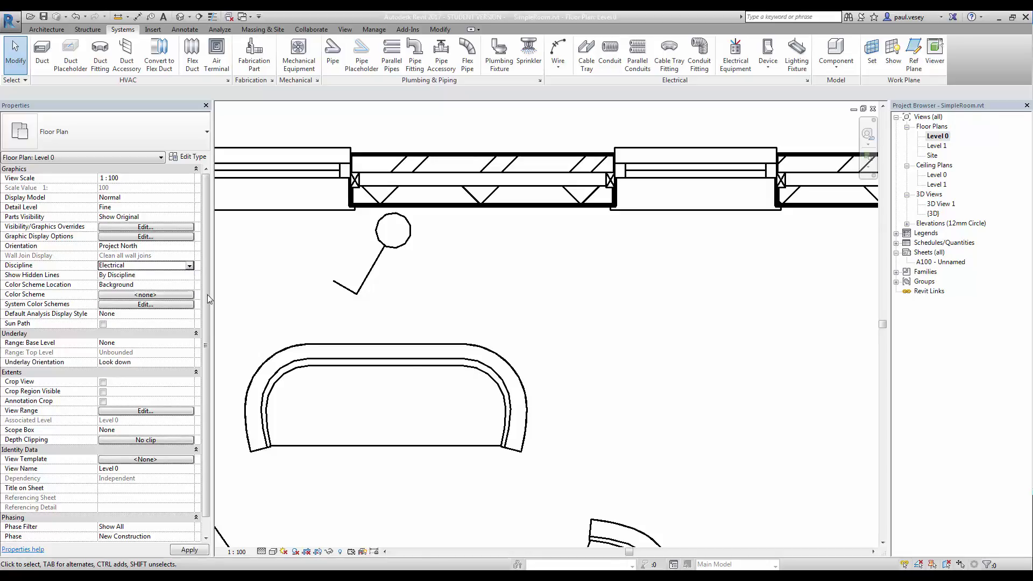
pyautogui.click(521, 210)
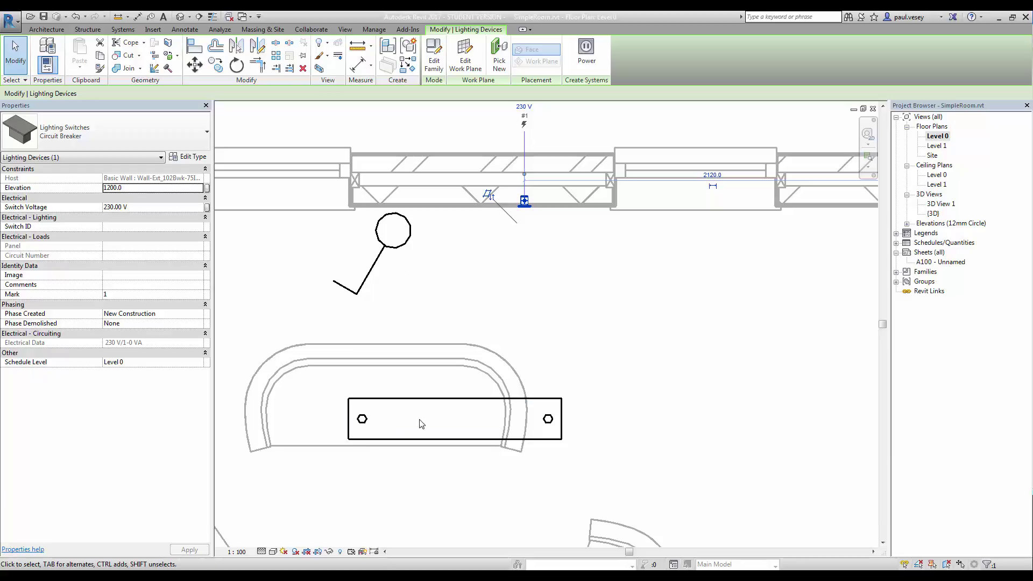
# Step: Change the wall switch to the Lighting Switches: One Way Switch type, then select the upper linear light
pyautogui.click(204, 134)
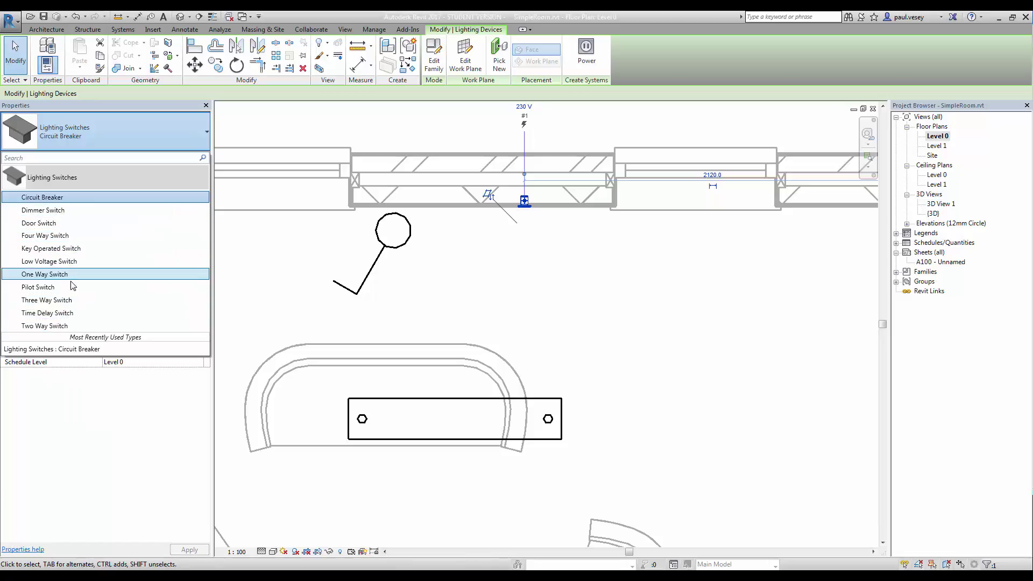
pyautogui.click(41, 276)
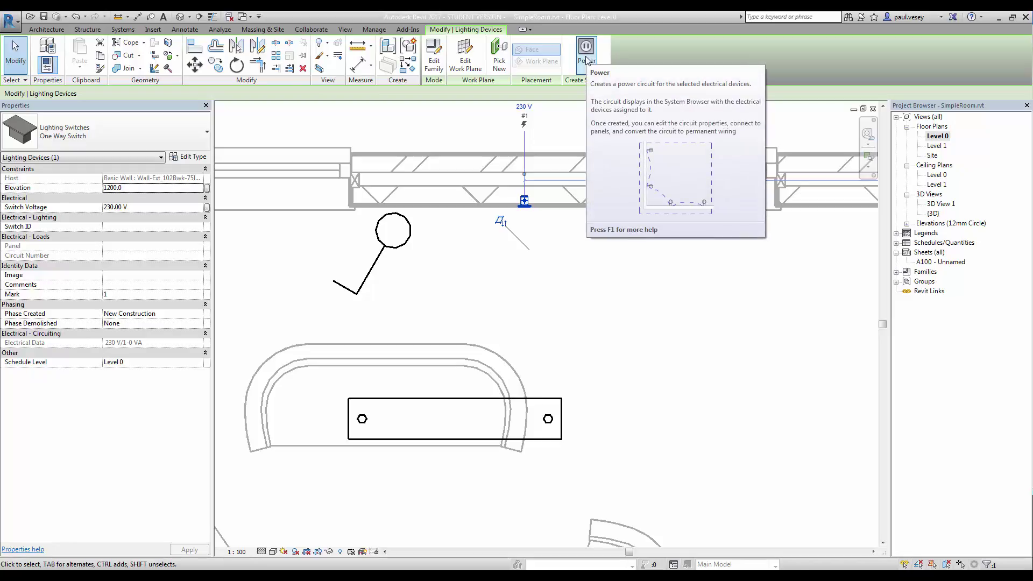
pyautogui.click(563, 324)
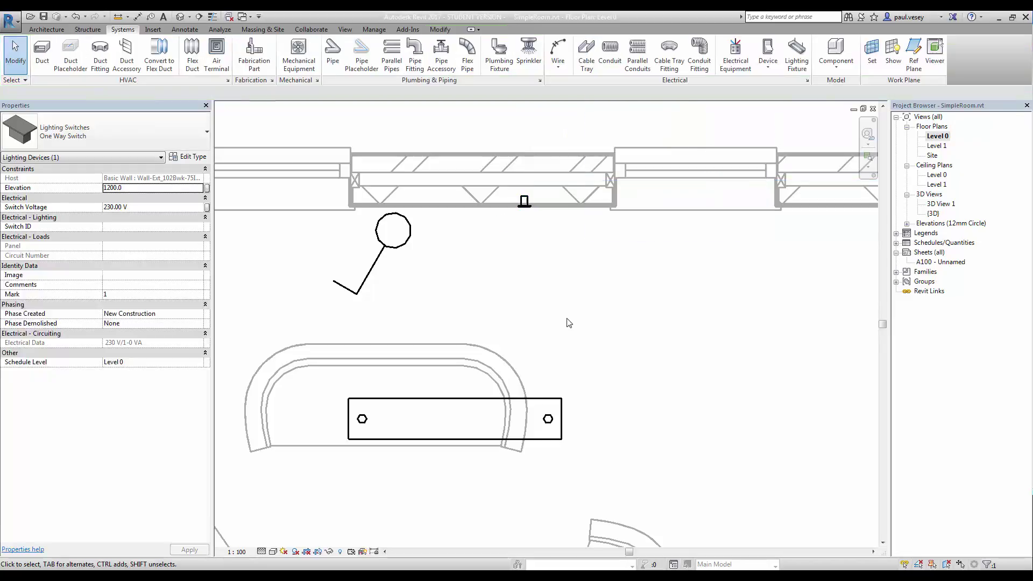
pyautogui.scroll(-2, 565, 323)
pyautogui.moveTo(565, 323); pyautogui.dragTo(568, 266, button='middle')
pyautogui.scroll(-2, 602, 253)
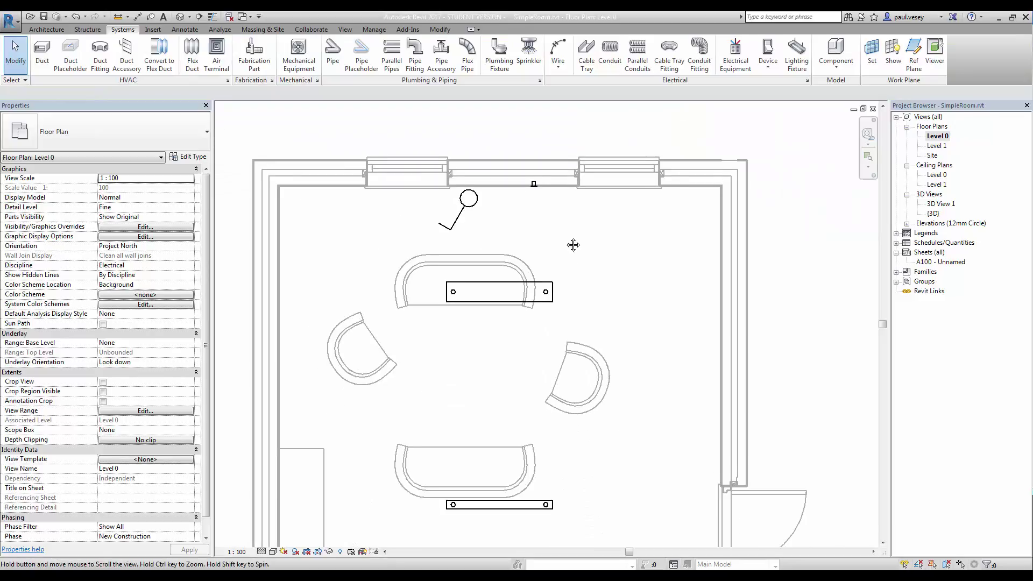
pyautogui.click(529, 247)
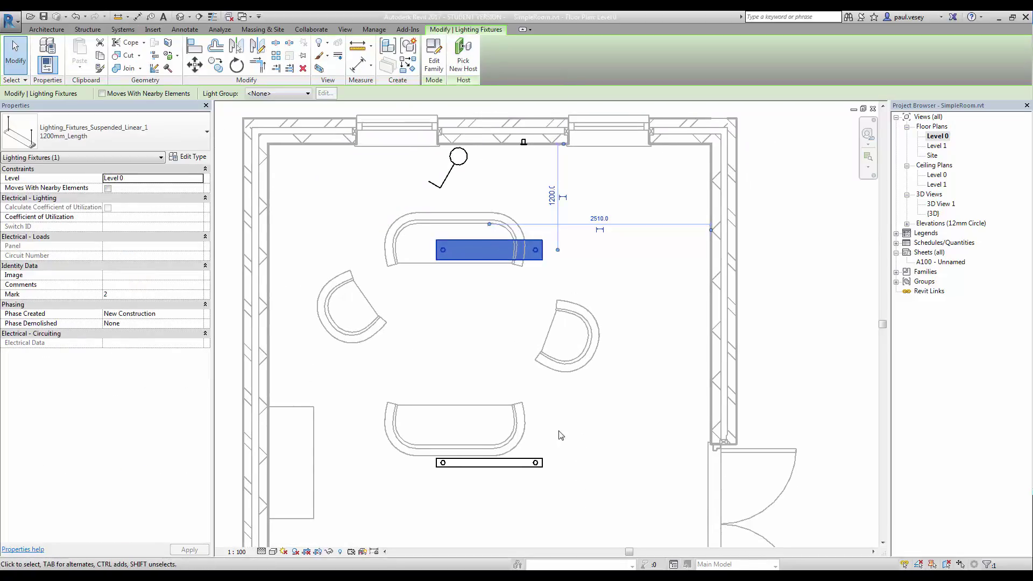
# Step: Create a new switch system for the lower linear pendant light
pyautogui.click(485, 464)
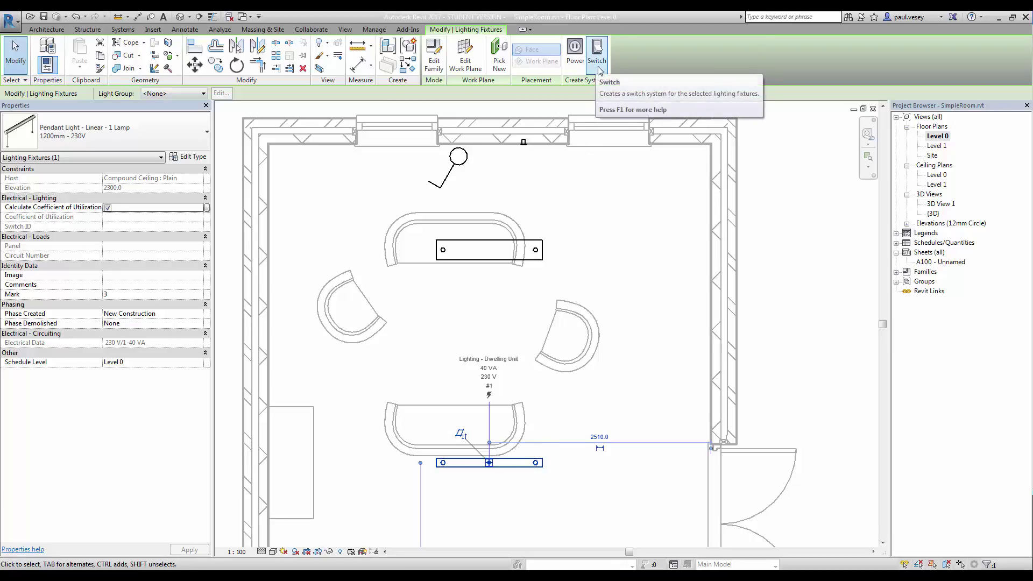
pyautogui.click(598, 61)
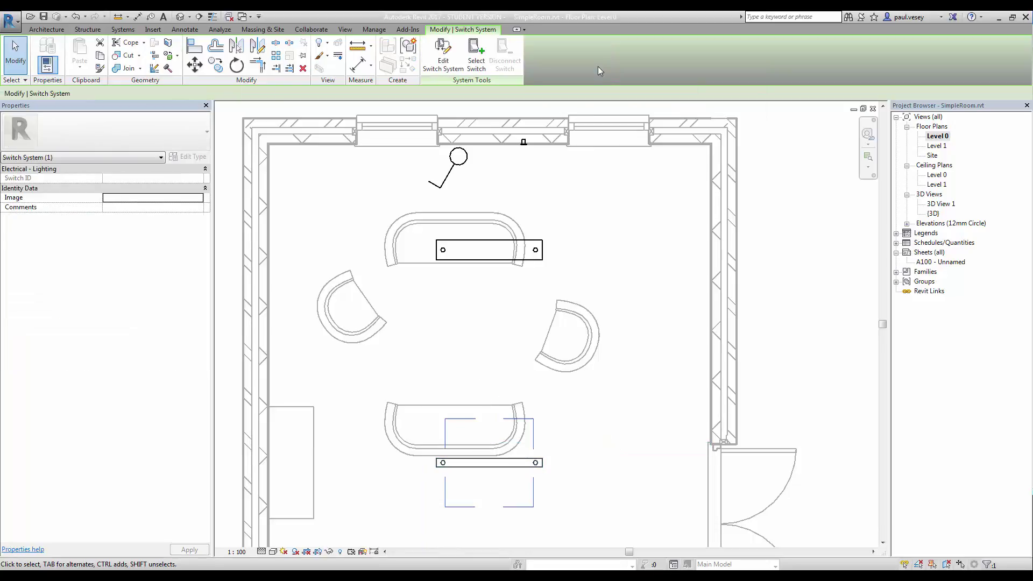
pyautogui.click(46, 29)
# Step: Enter LSW1 as the Switch ID of the top-wall One Way Switch
pyautogui.click(525, 143)
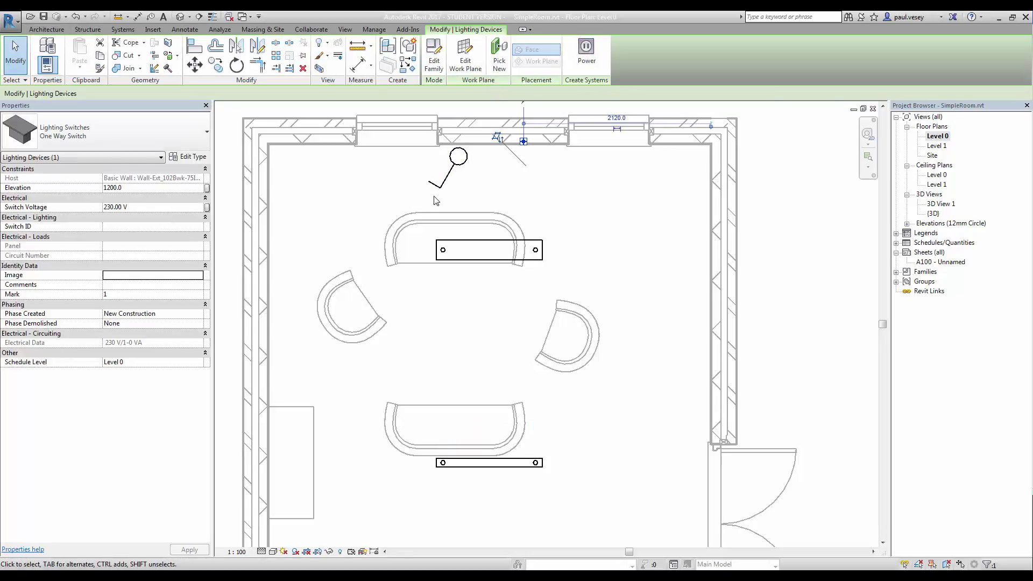
pyautogui.click(122, 226)
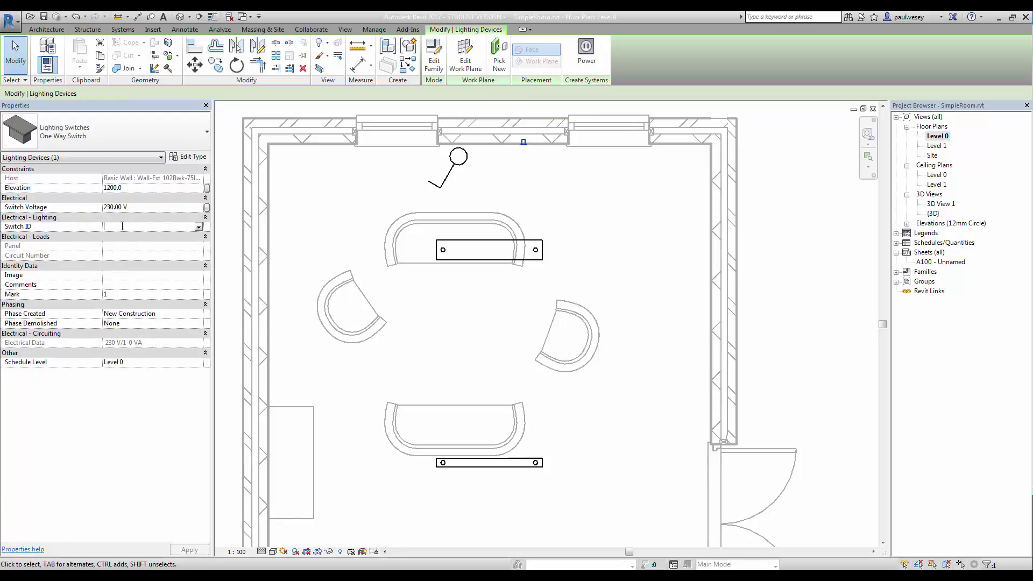
pyautogui.write('LSW1')
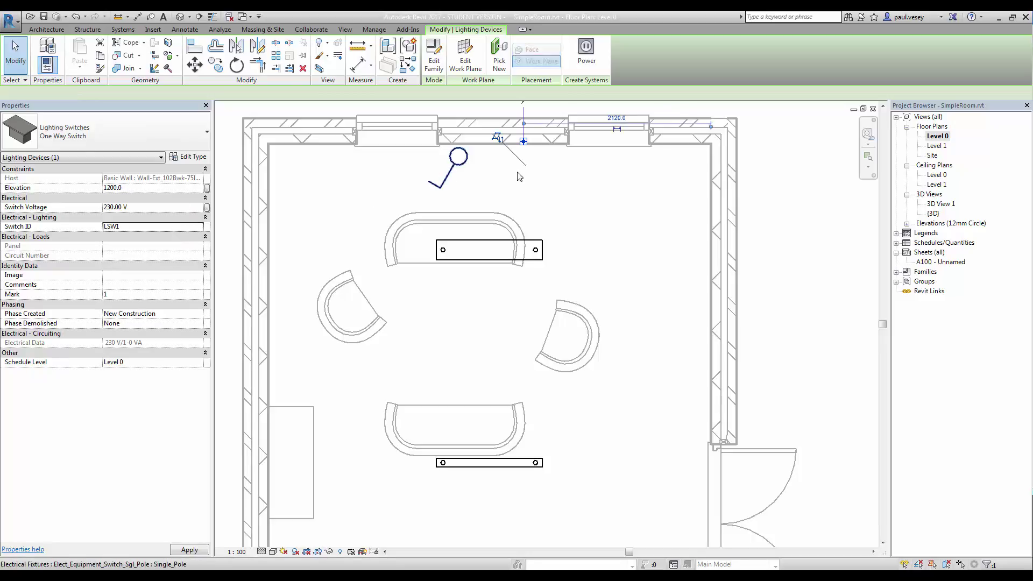
# Step: Link the pendant light's switch system to the top-wall switch and confirm it reads LSW1
pyautogui.click(592, 213)
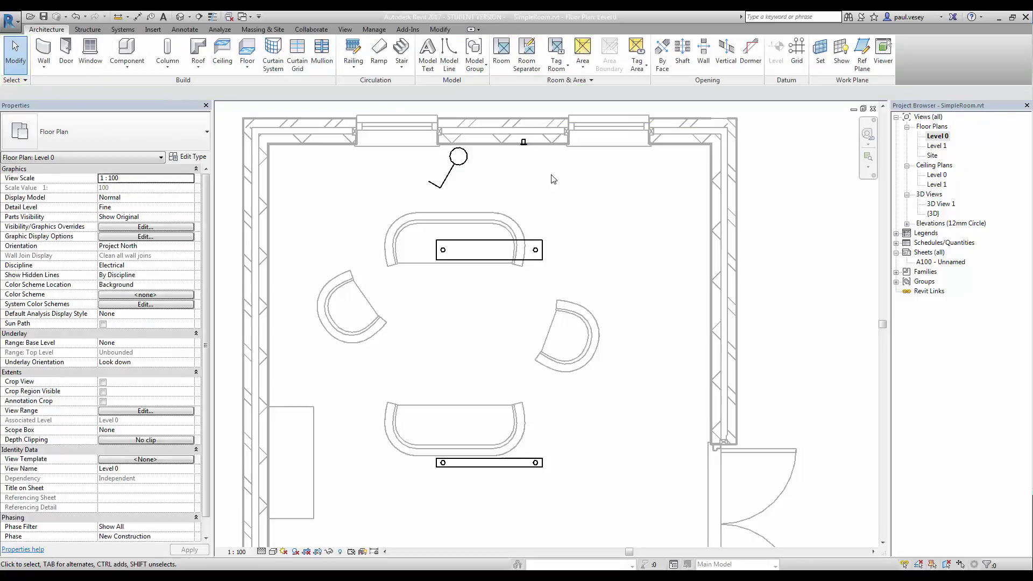
pyautogui.click(506, 470)
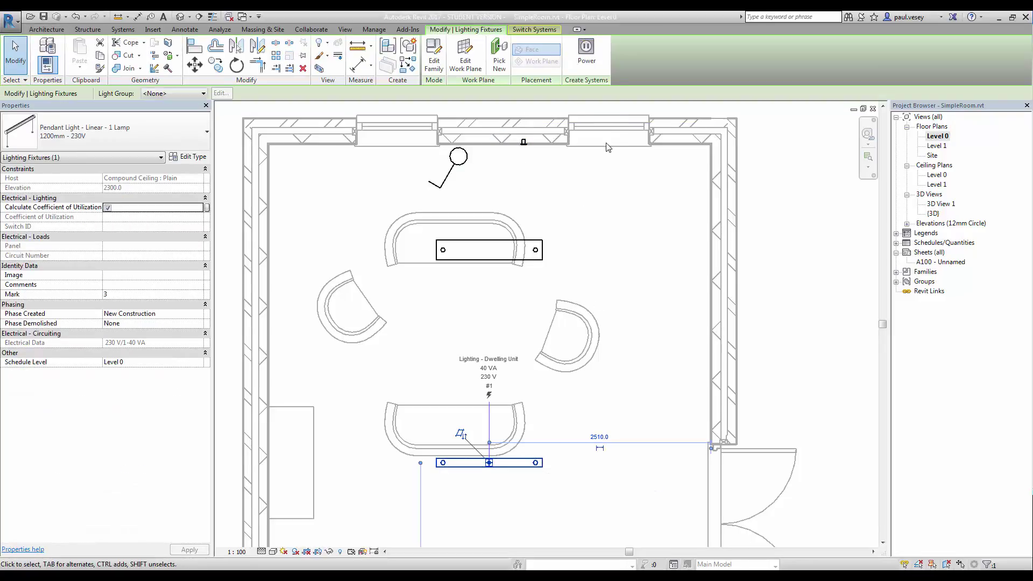
pyautogui.click(520, 29)
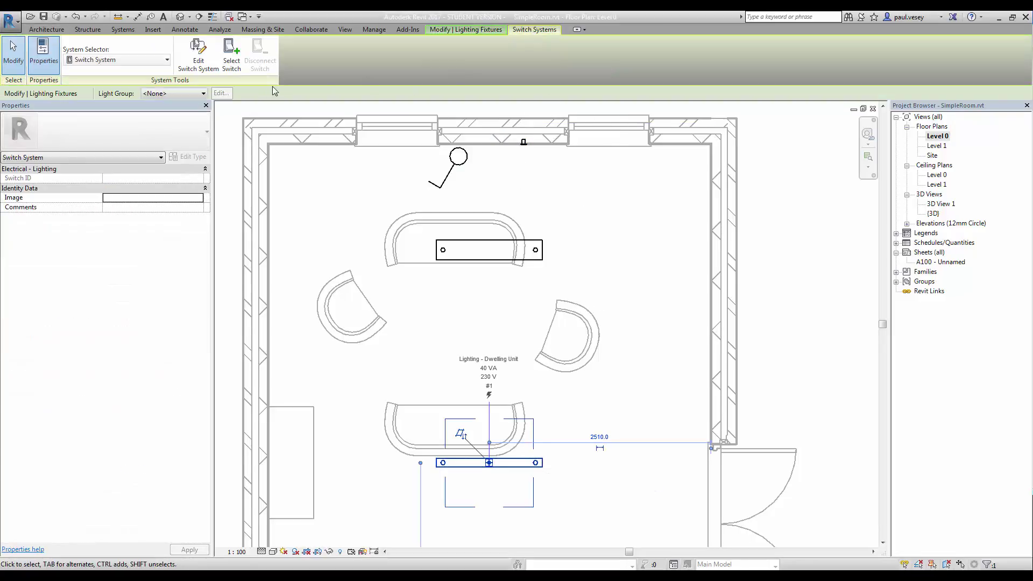
pyautogui.click(231, 60)
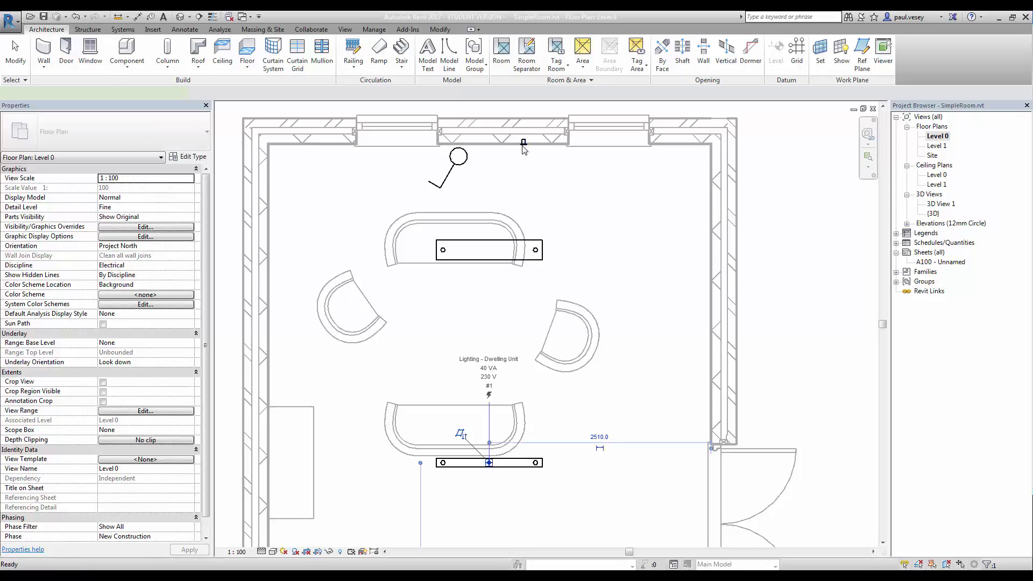
pyautogui.click(524, 144)
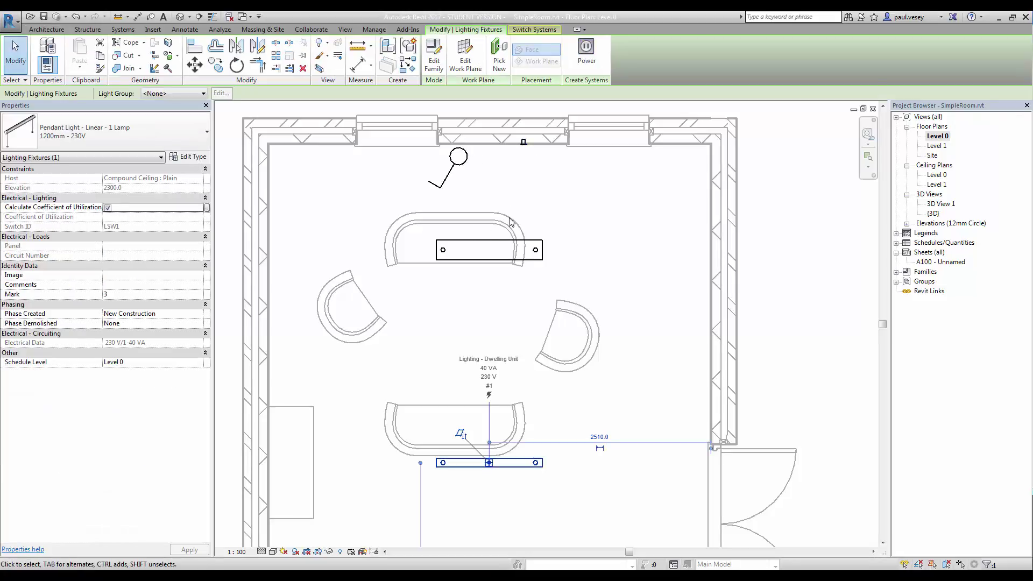
pyautogui.click(535, 30)
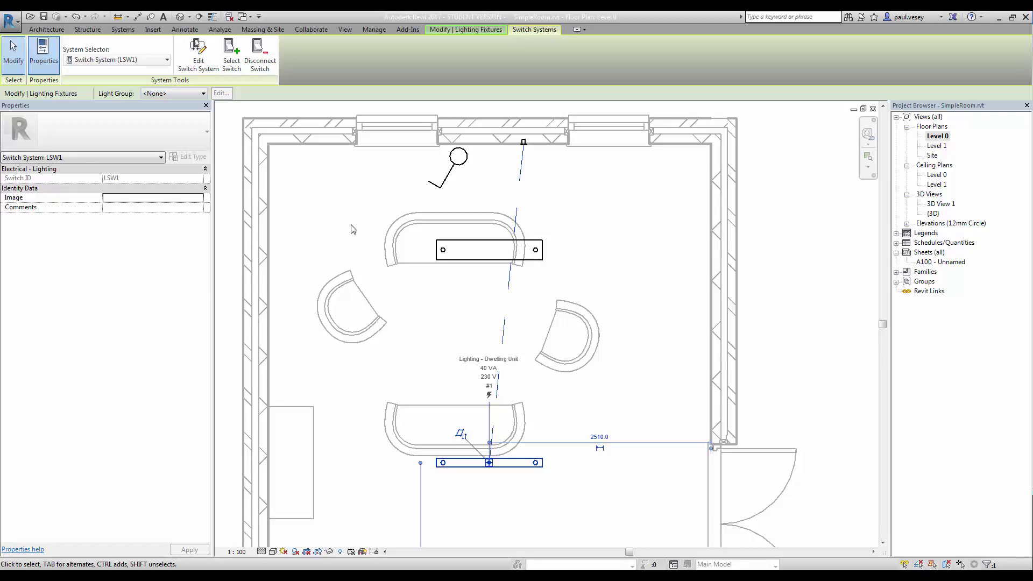
pyautogui.click(458, 29)
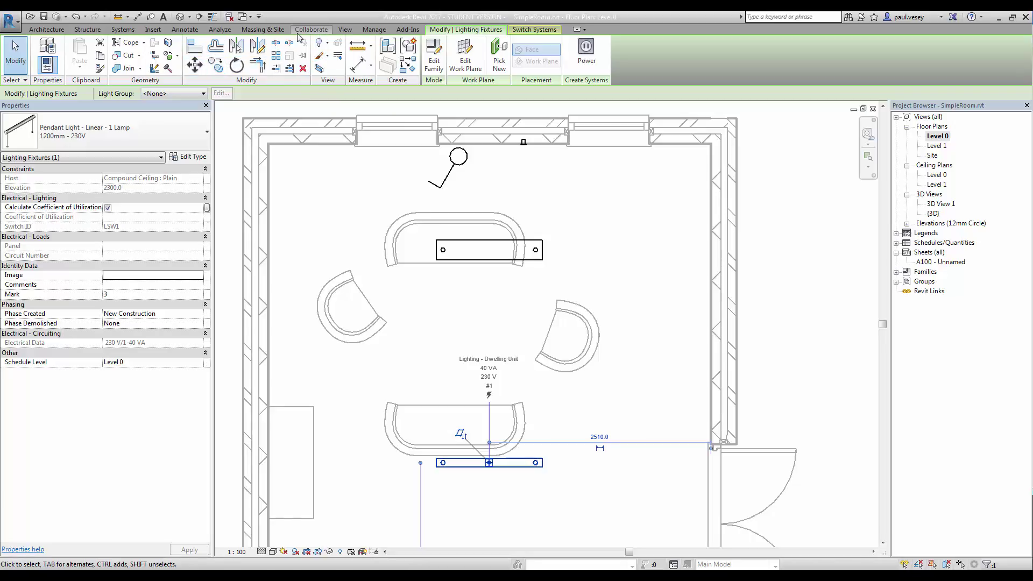
# Step: Start a new schedule for the Lighting Fixtures category
pyautogui.click(347, 31)
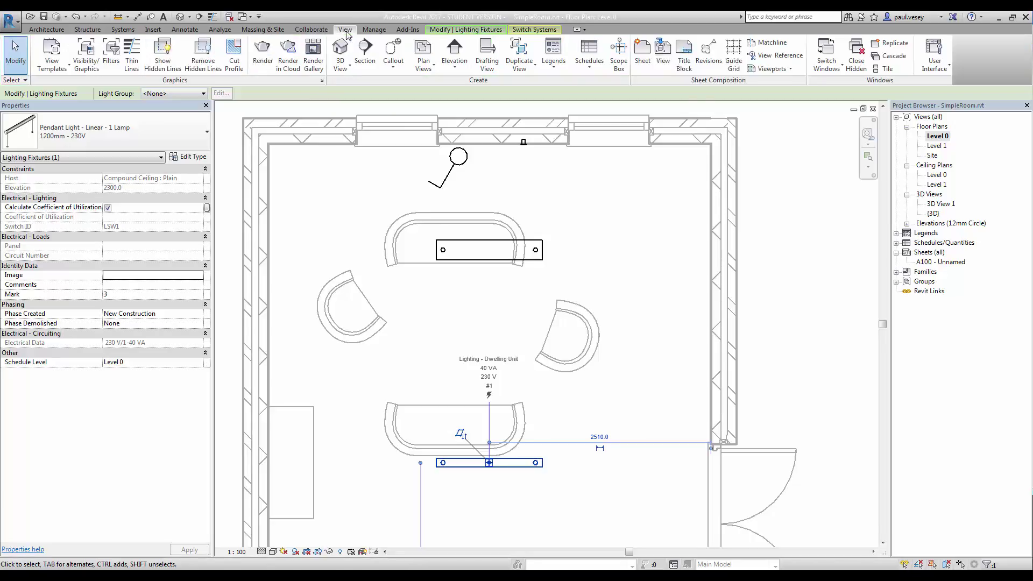
pyautogui.click(590, 68)
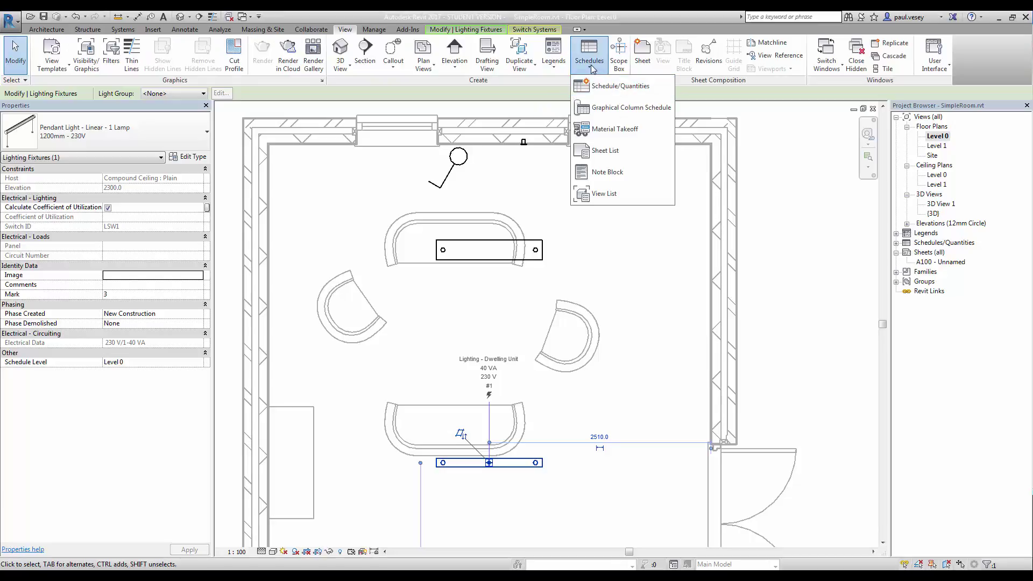
pyautogui.click(617, 85)
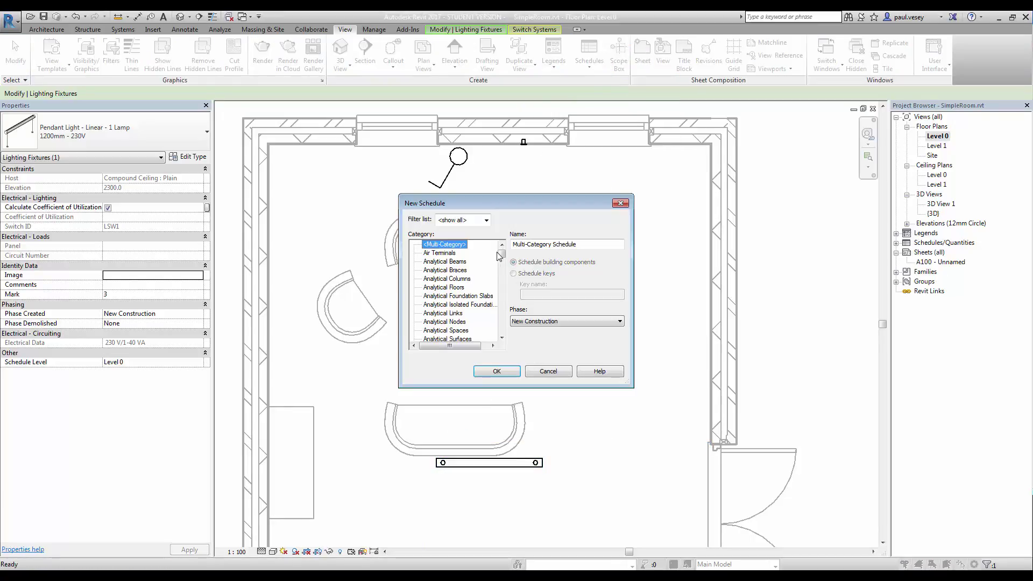
pyautogui.moveTo(499, 256); pyautogui.dragTo(499, 294)
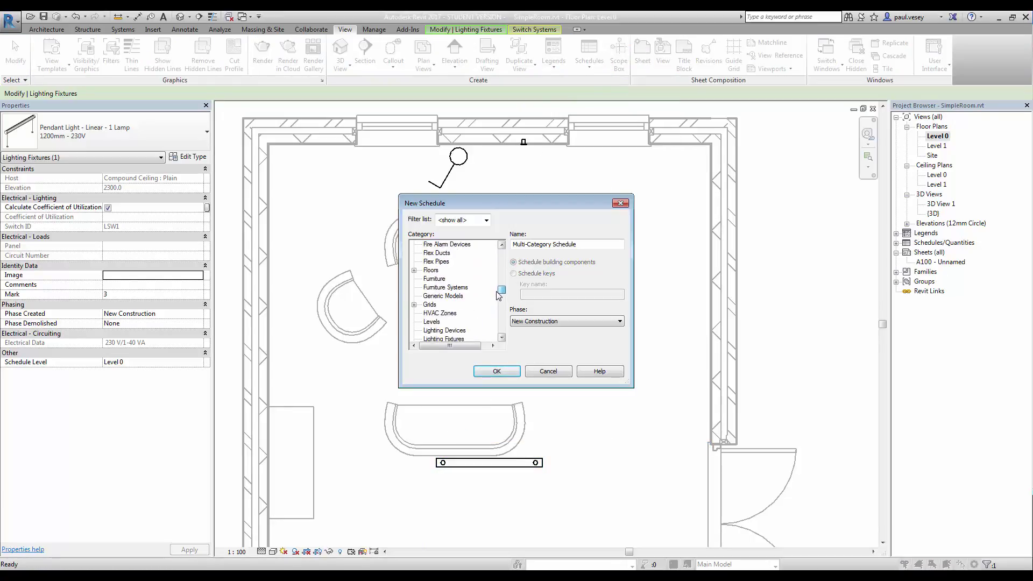
pyautogui.click(500, 339)
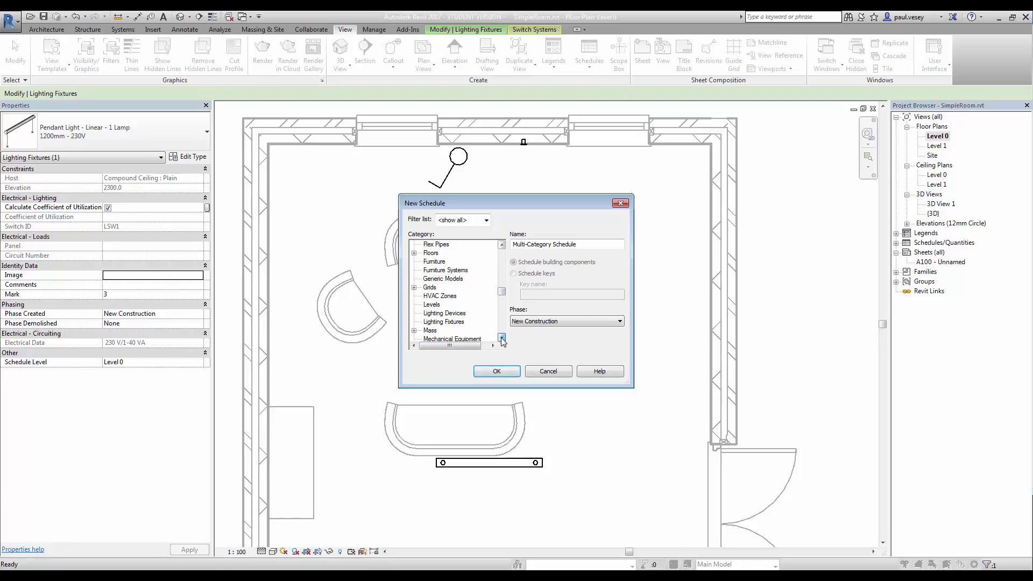
pyautogui.click(466, 323)
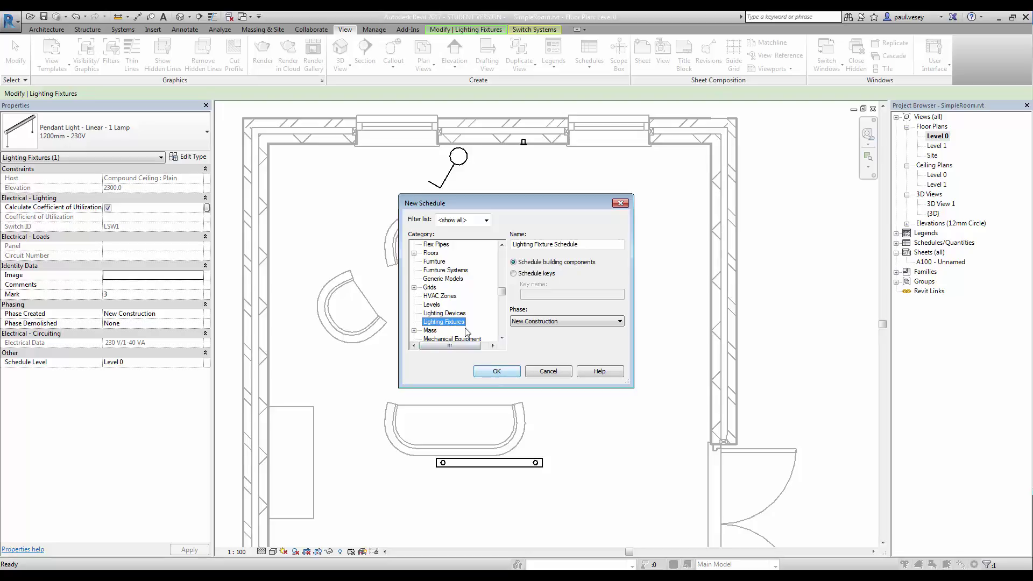
pyautogui.click(490, 373)
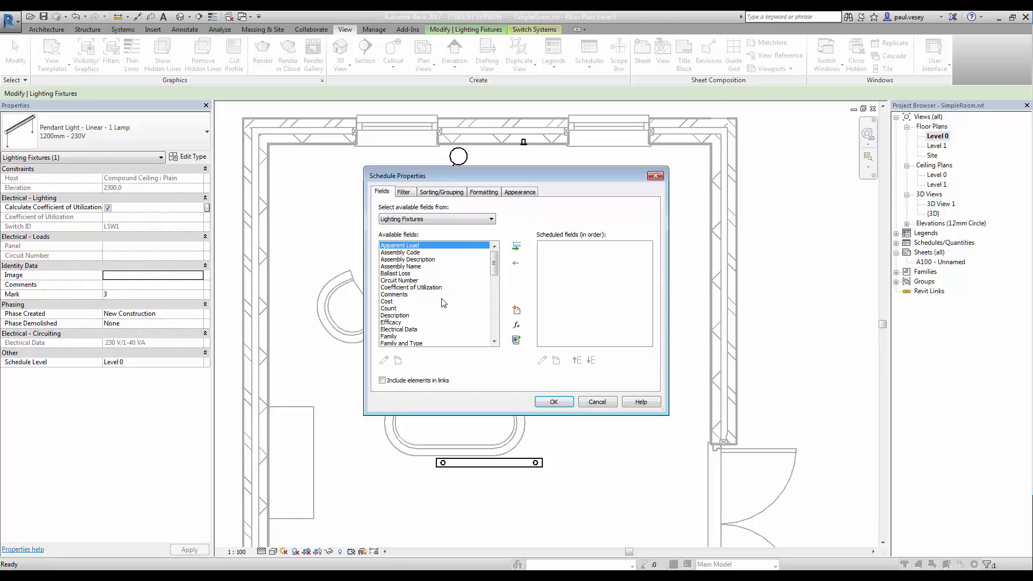
# Step: Add the Family and Type, Electrical Data and Switch ID fields to the schedule
pyautogui.doubleClick(410, 344)
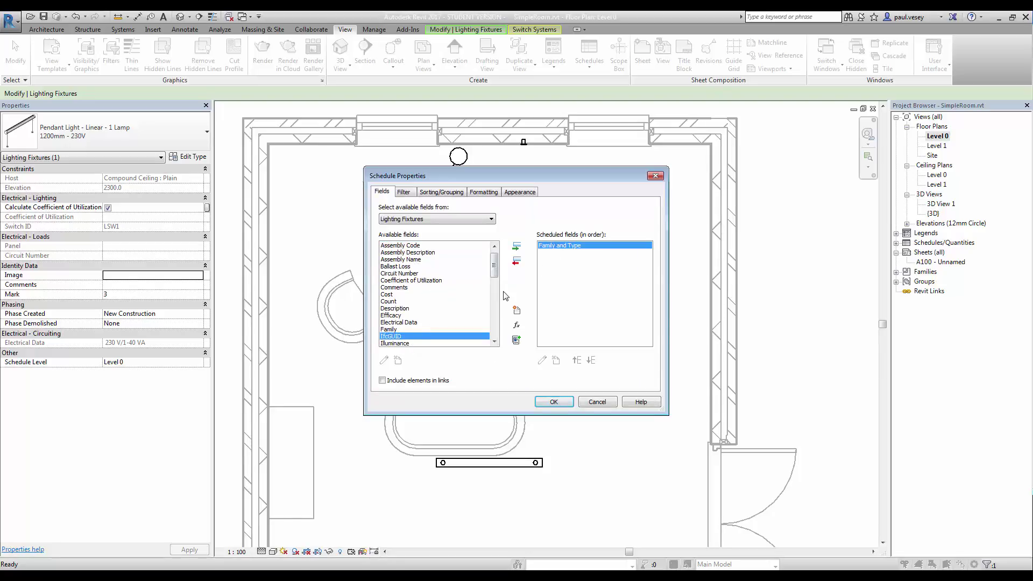
pyautogui.moveTo(497, 274); pyautogui.dragTo(495, 278)
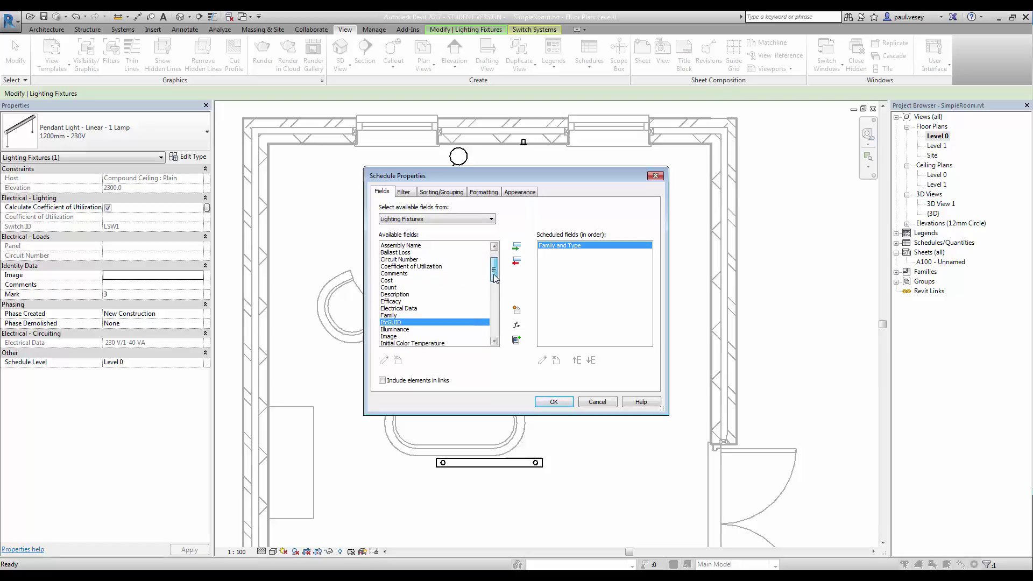
pyautogui.doubleClick(435, 309)
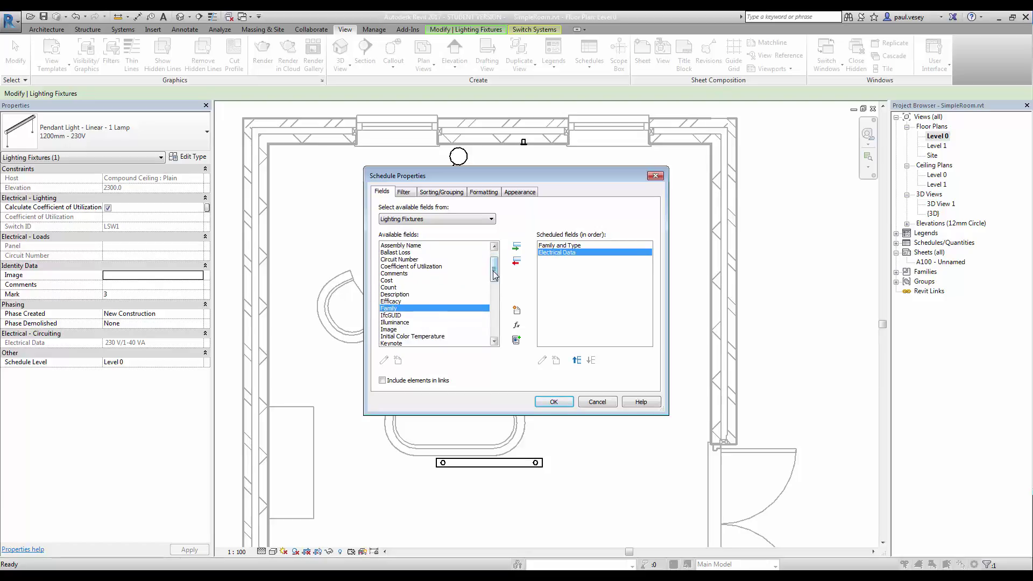
pyautogui.moveTo(494, 277); pyautogui.dragTo(491, 322)
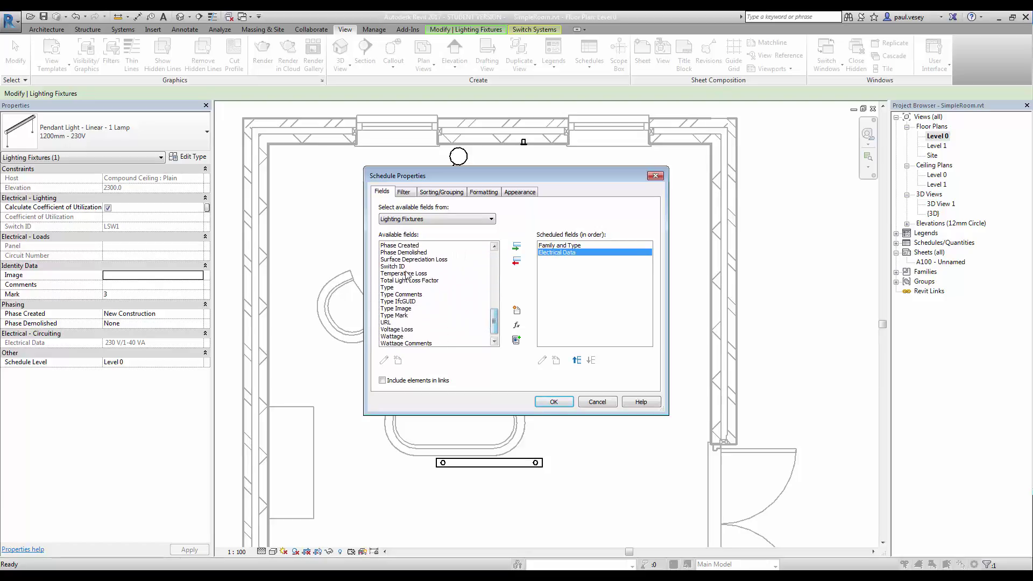
pyautogui.click(399, 267)
pyautogui.doubleClick(400, 267)
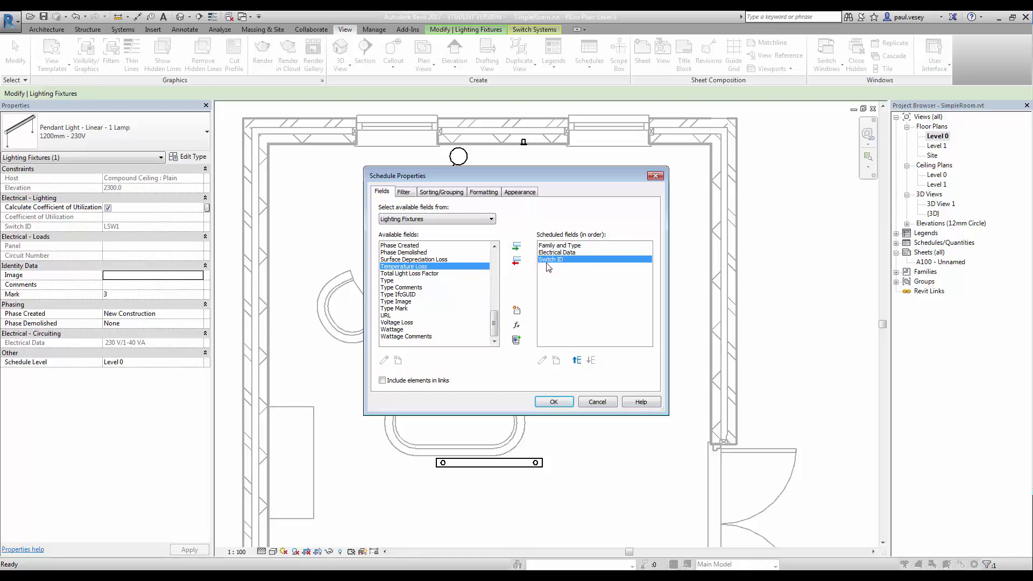
# Step: Open the Lighting Fixture Schedule and widen column A to show full type names
pyautogui.click(555, 403)
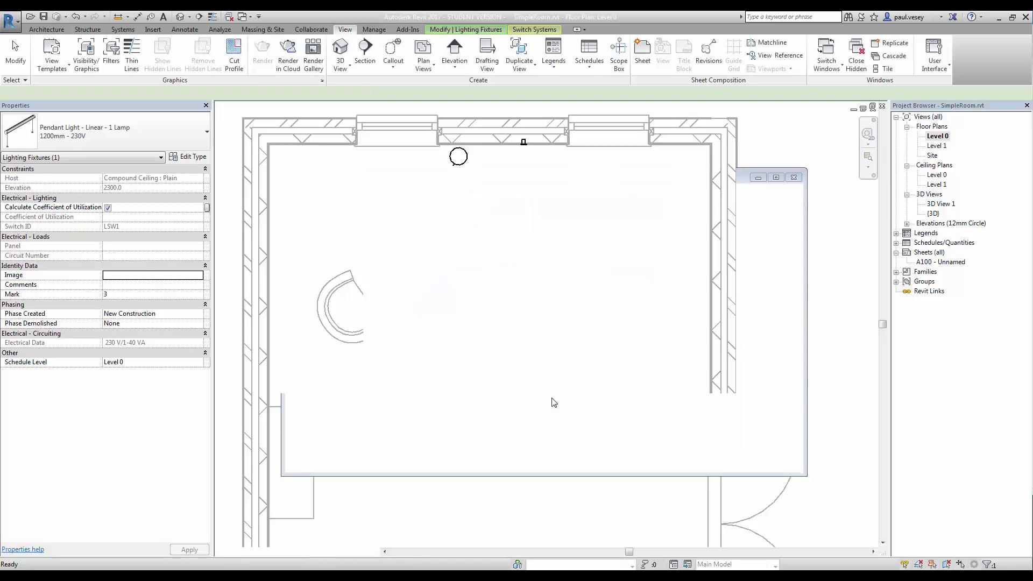
pyautogui.moveTo(268, 128); pyautogui.dragTo(501, 127)
pyautogui.moveTo(382, 131); pyautogui.dragTo(409, 130)
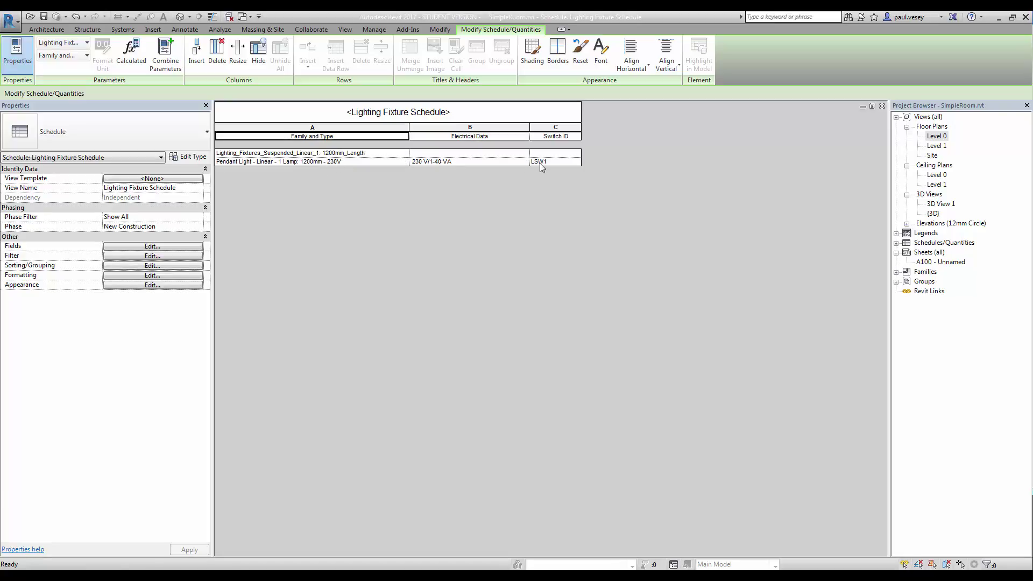
# Step: Show the available types for the suspended linear fixture's Family and Type cell
pyautogui.click(354, 153)
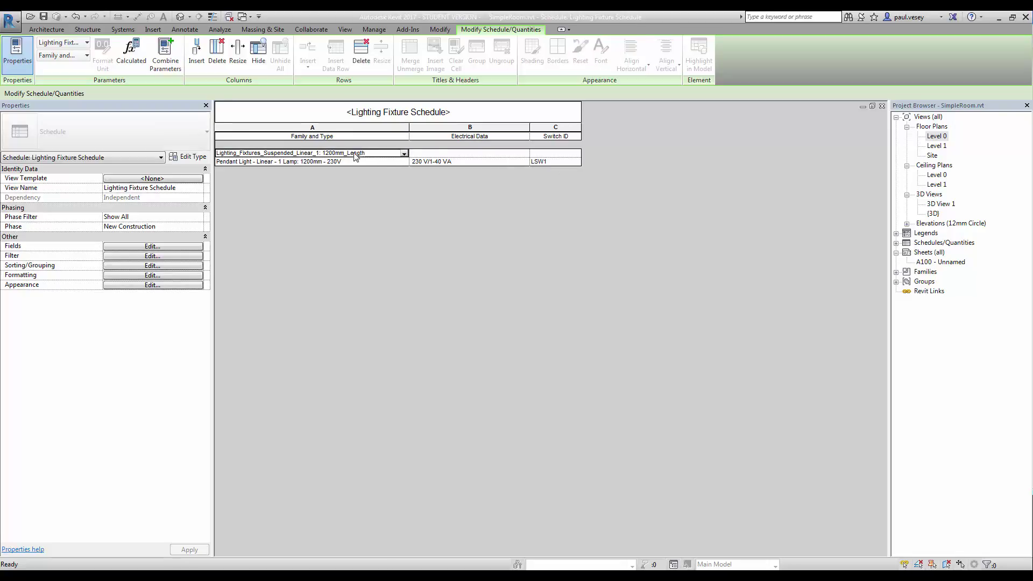
pyautogui.click(404, 155)
pyautogui.click(397, 164)
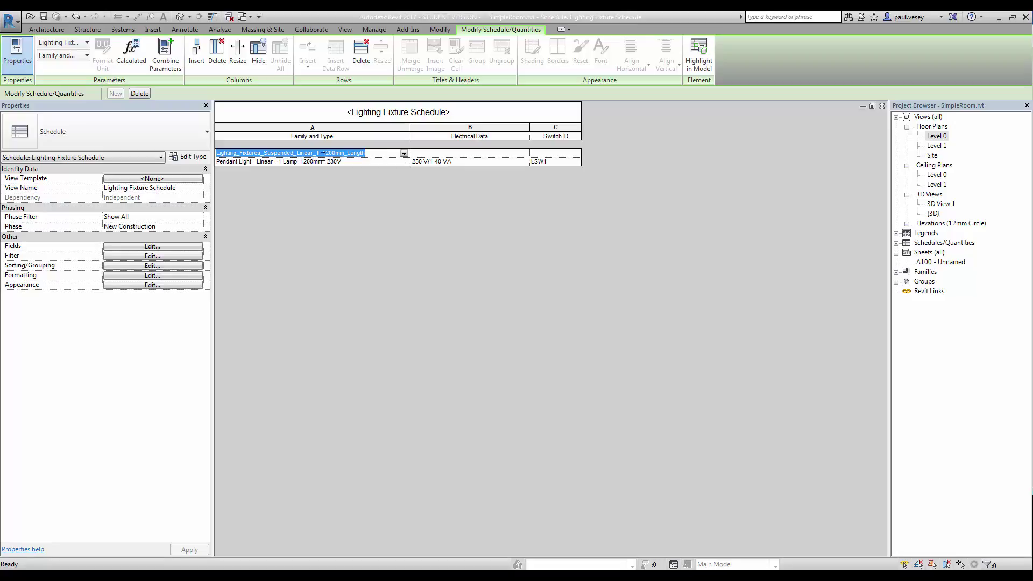
pyautogui.click(404, 155)
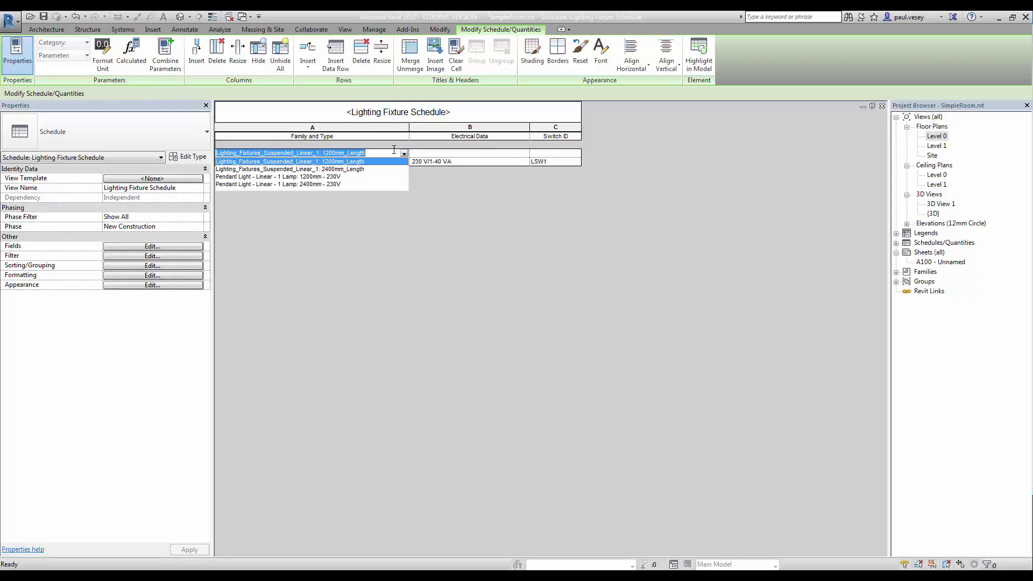
pyautogui.click(318, 184)
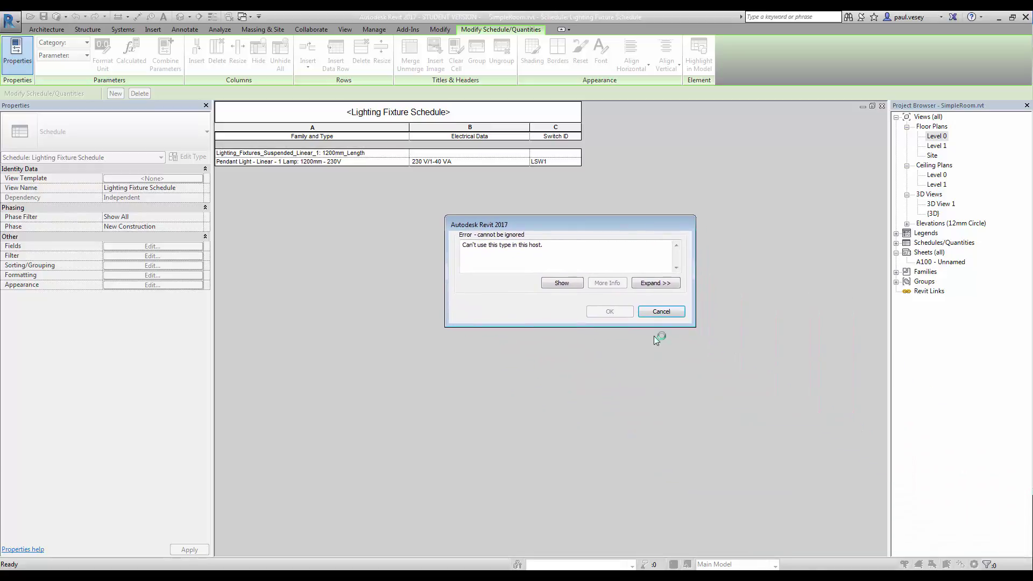
pyautogui.click(656, 312)
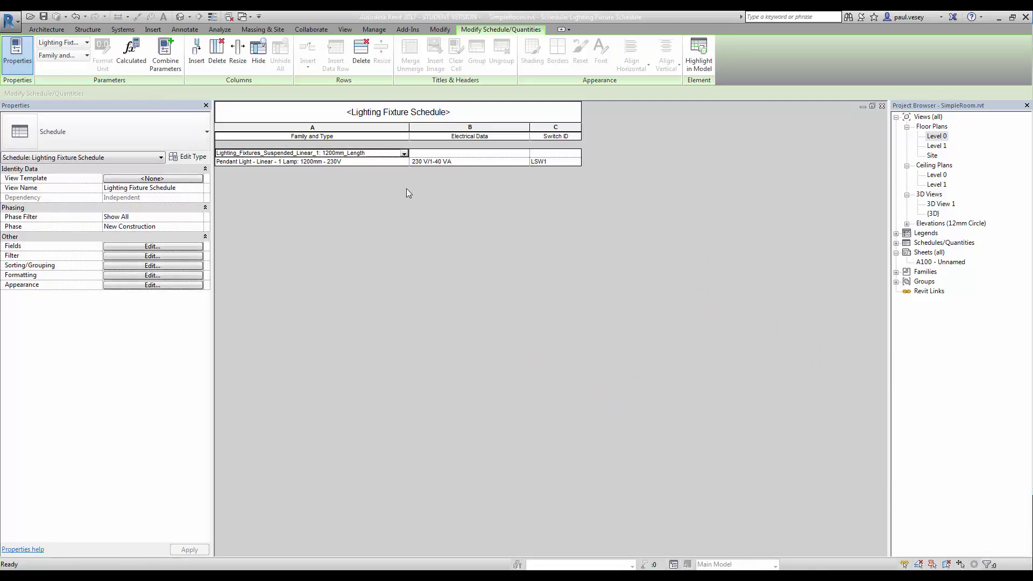